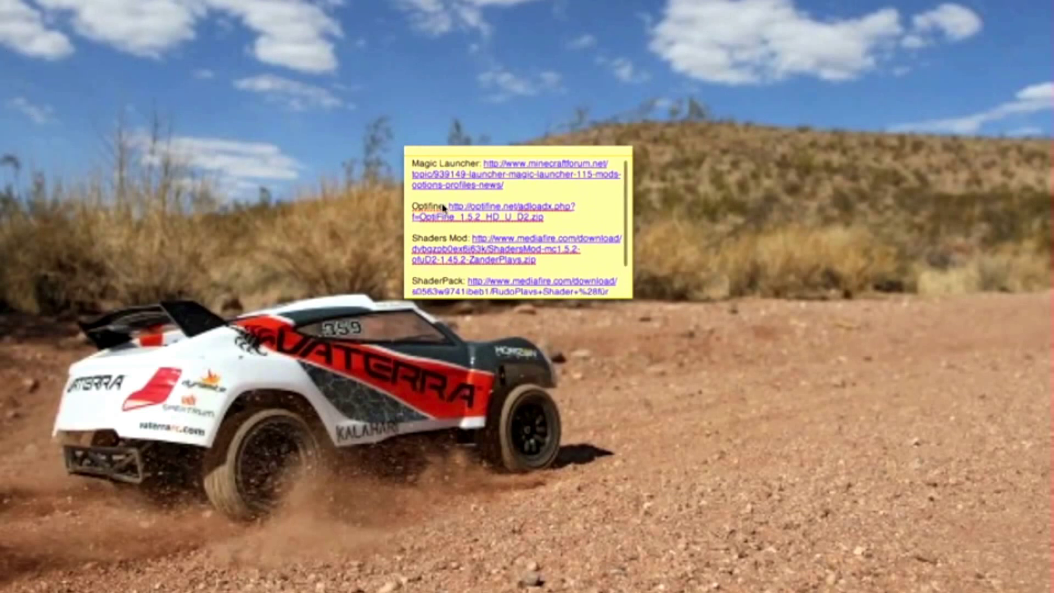
# Open Safari and reposition its window so the Magic Launcher link on the sticky note is accessible
pyautogui.scroll(3, 439, 207)
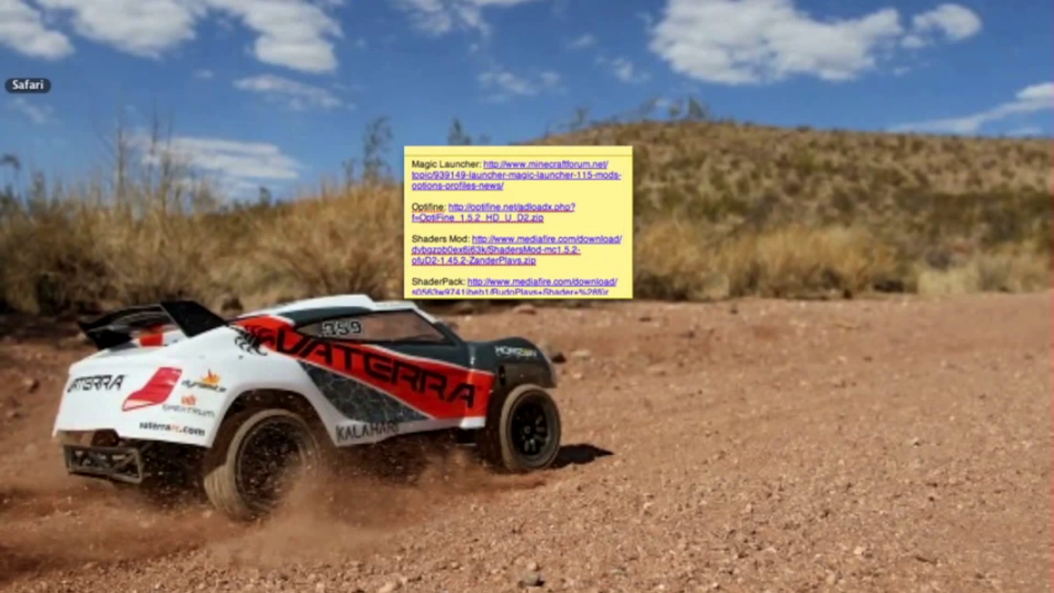
pyautogui.click(1, 85)
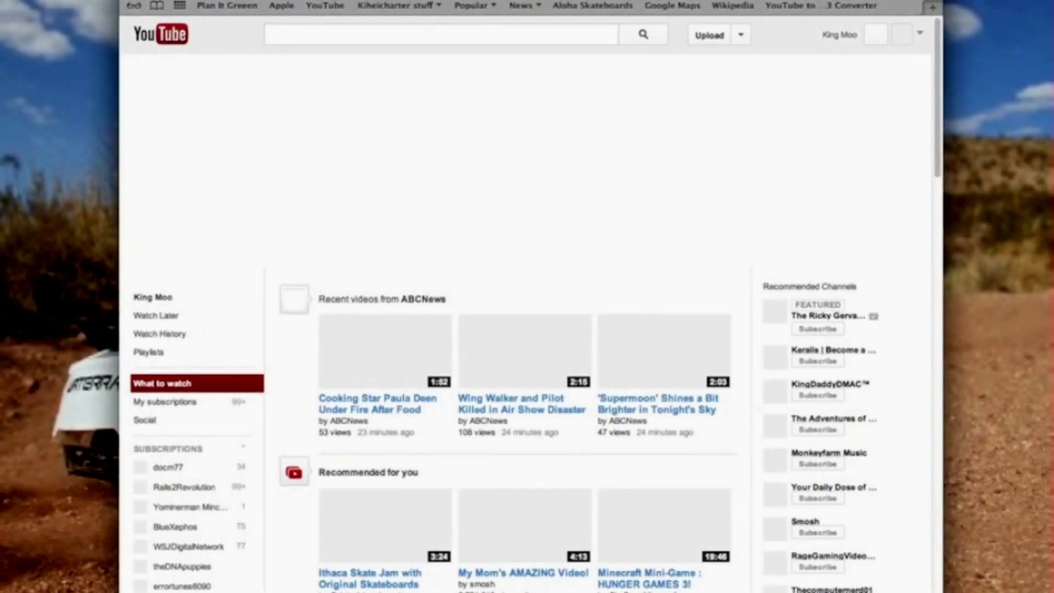
pyautogui.moveTo(488, 1); pyautogui.dragTo(562, 203)
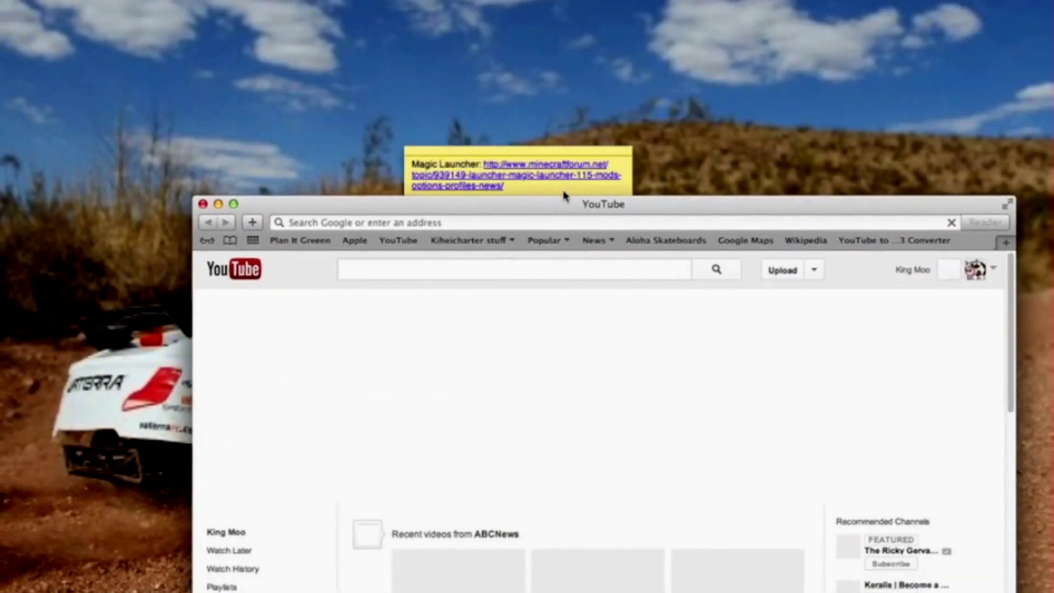
pyautogui.click(555, 157)
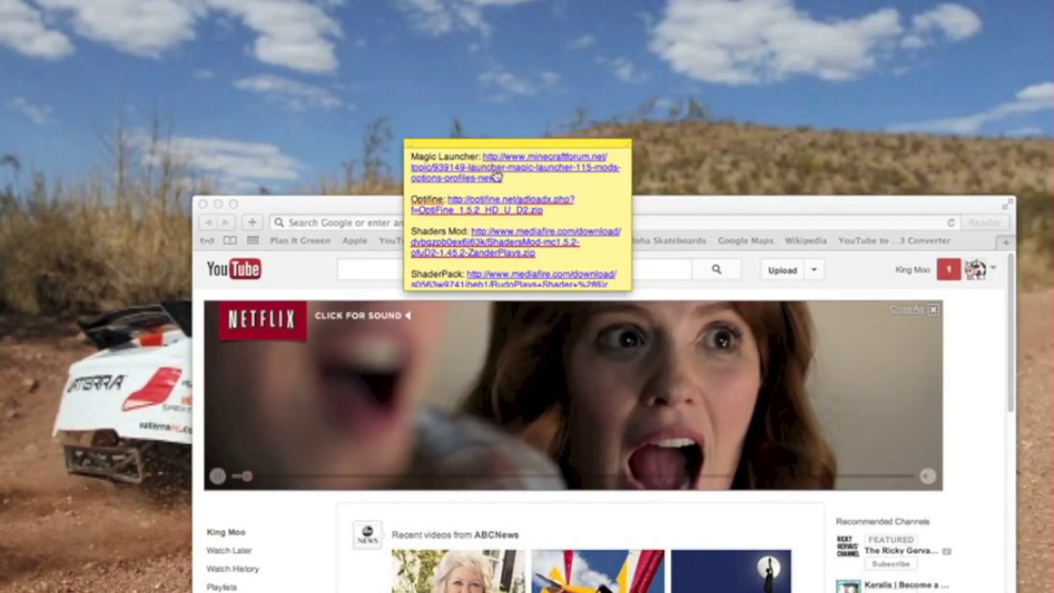
# Open the Magic Launcher forum topic from the sticky note link and reposition the browser window to show the page
pyautogui.click(516, 168)
pyautogui.moveTo(503, 207); pyautogui.dragTo(508, 56)
pyautogui.click(216, 110)
pyautogui.moveTo(308, 53); pyautogui.dragTo(274, 0)
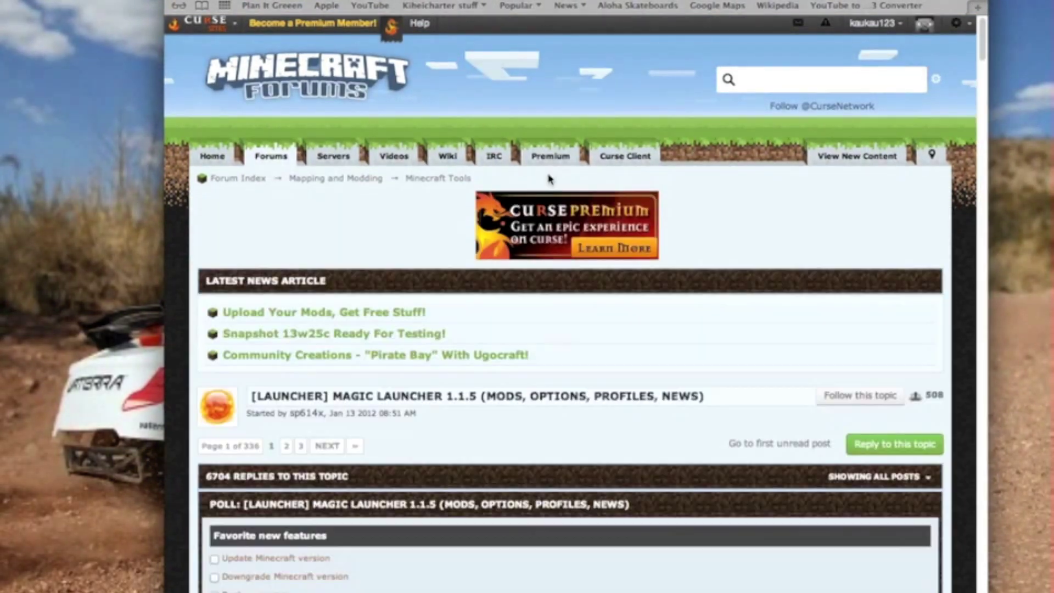
# Download MagicLauncher_1.1.5.zip using the Mac mirror link in the forum post's Download section
pyautogui.scroll(-6, 549, 178)
pyautogui.scroll(-15, 550, 178)
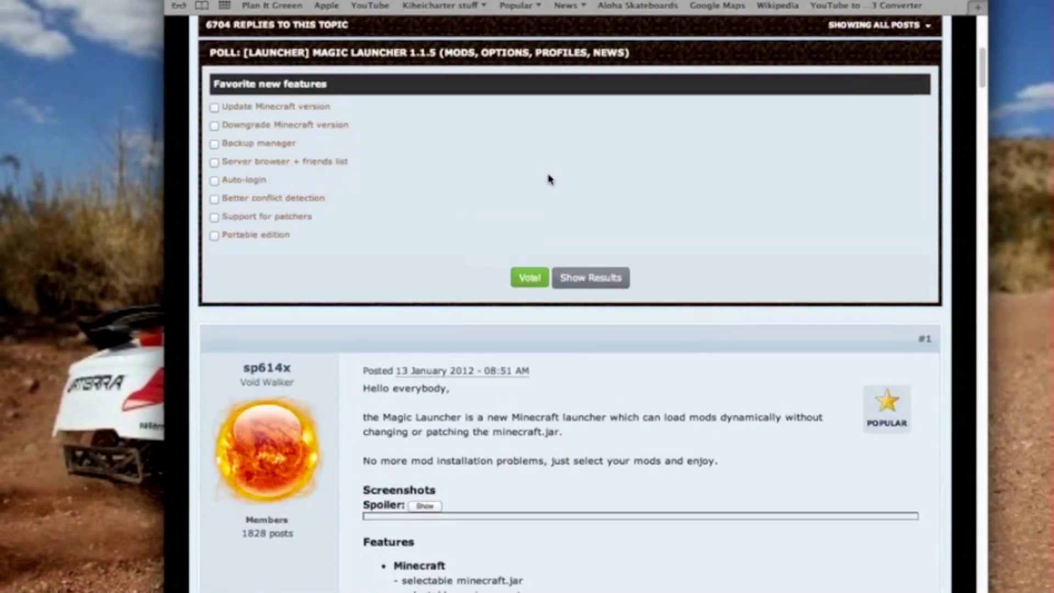
pyautogui.scroll(-5, 548, 175)
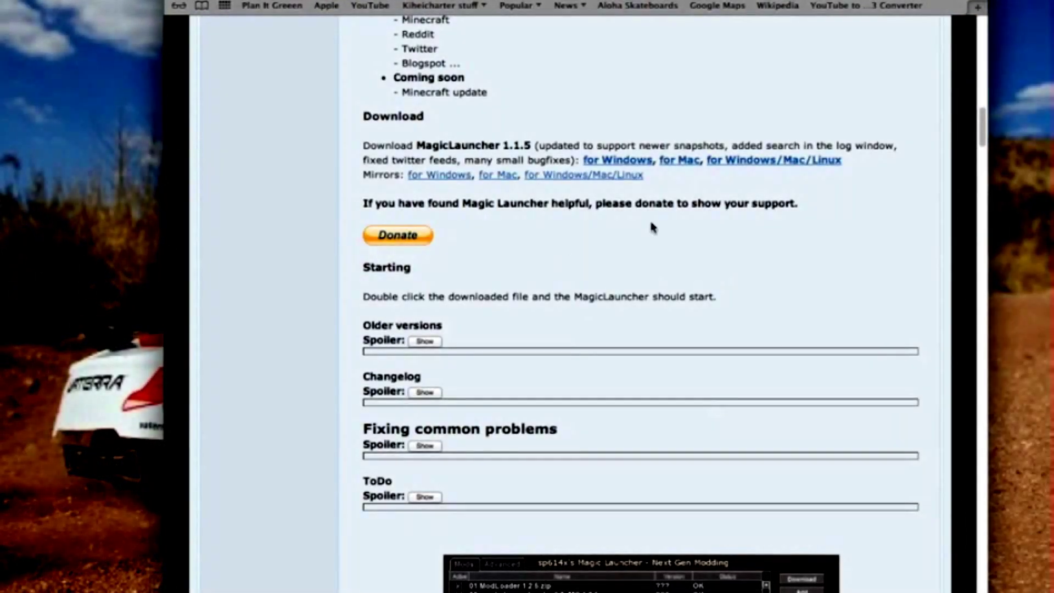
pyautogui.click(459, 174)
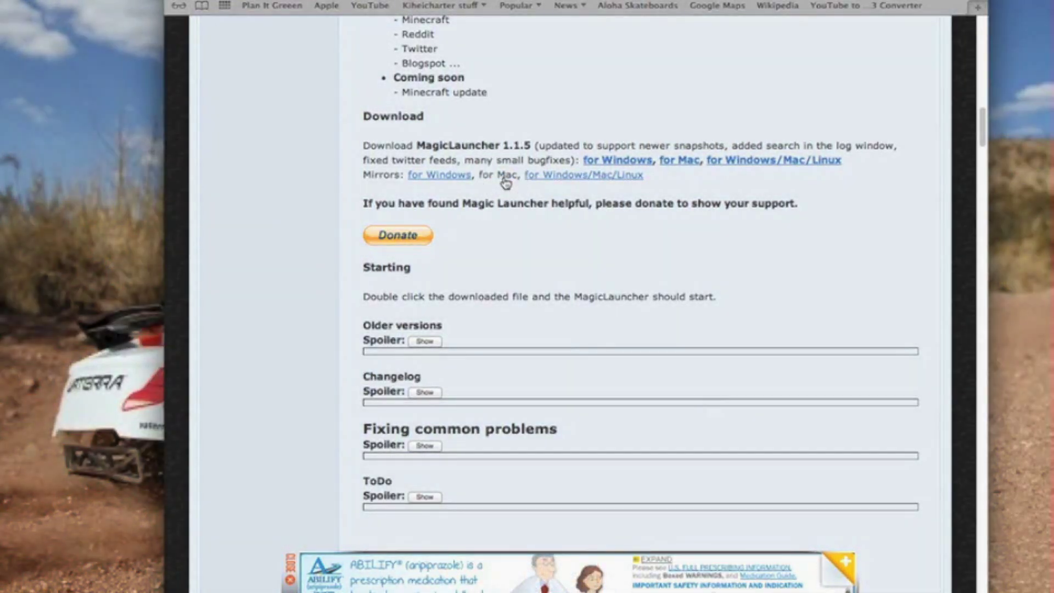
pyautogui.click(505, 181)
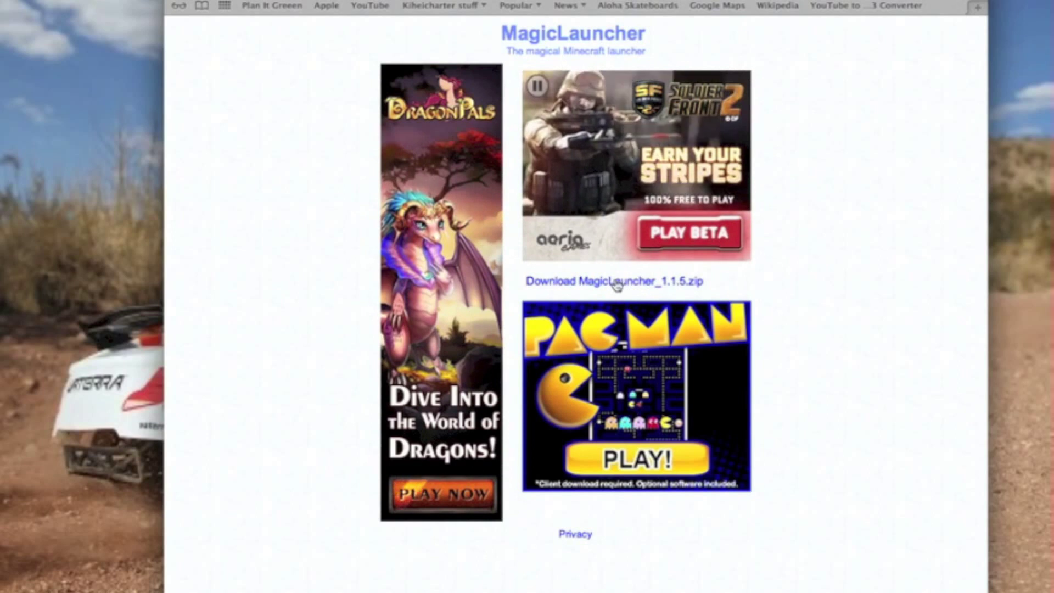
pyautogui.click(622, 283)
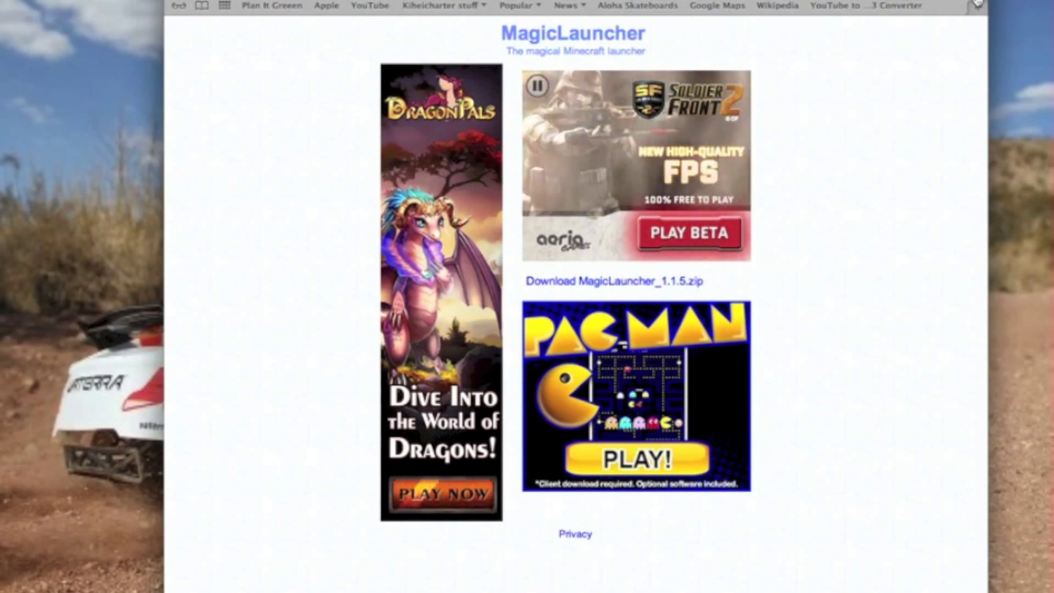
# Clear the MagicLauncher entry from the browser's downloads list and close the download page
pyautogui.moveTo(960, 0); pyautogui.dragTo(878, 0)
pyautogui.click(892, 1)
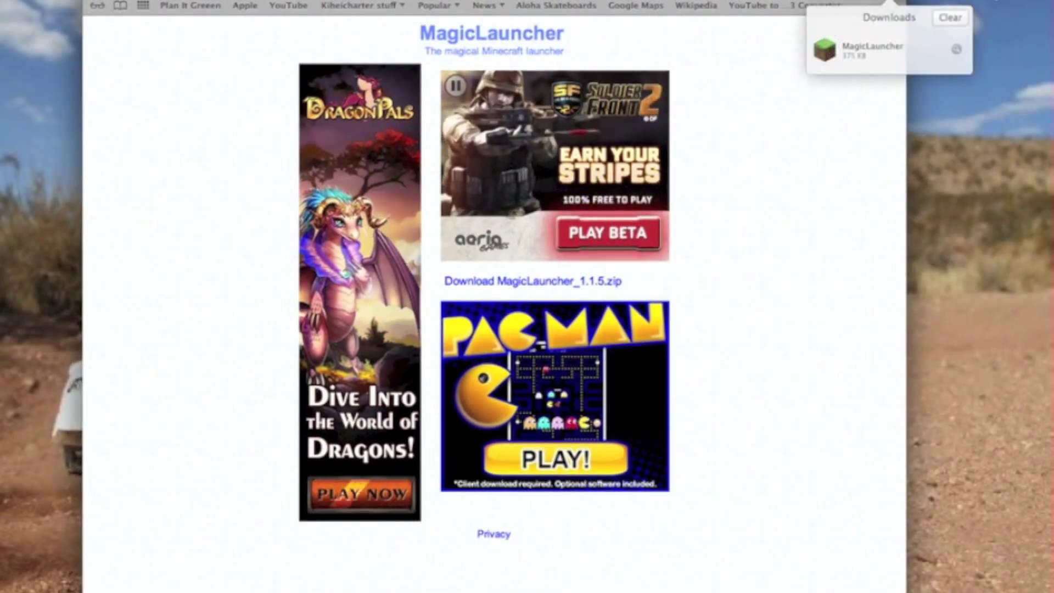
pyautogui.click(949, 17)
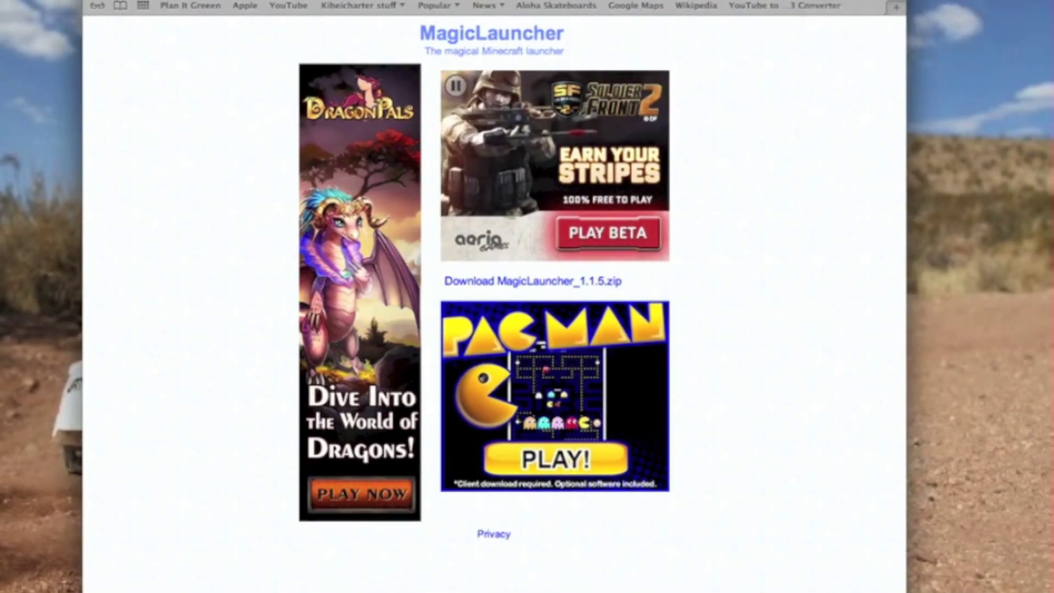
pyautogui.moveTo(823, 0); pyautogui.dragTo(921, 0)
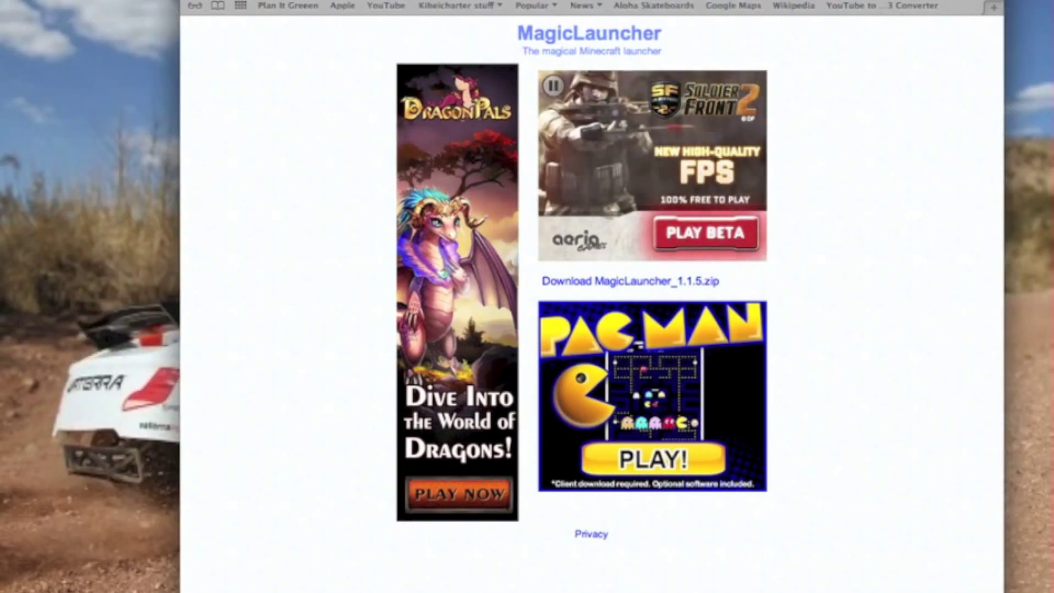
pyautogui.press('super+w')
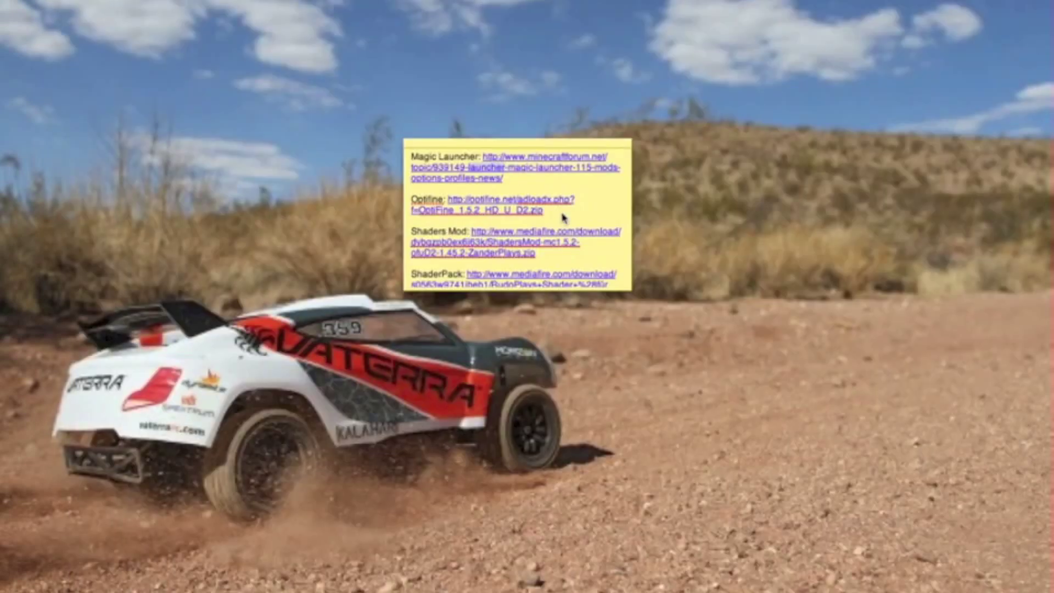
# Open the sticky note's Optifine link, download OptiFine_1.5.2_HD_U_D2.zip and show the downloads list
pyautogui.click(518, 201)
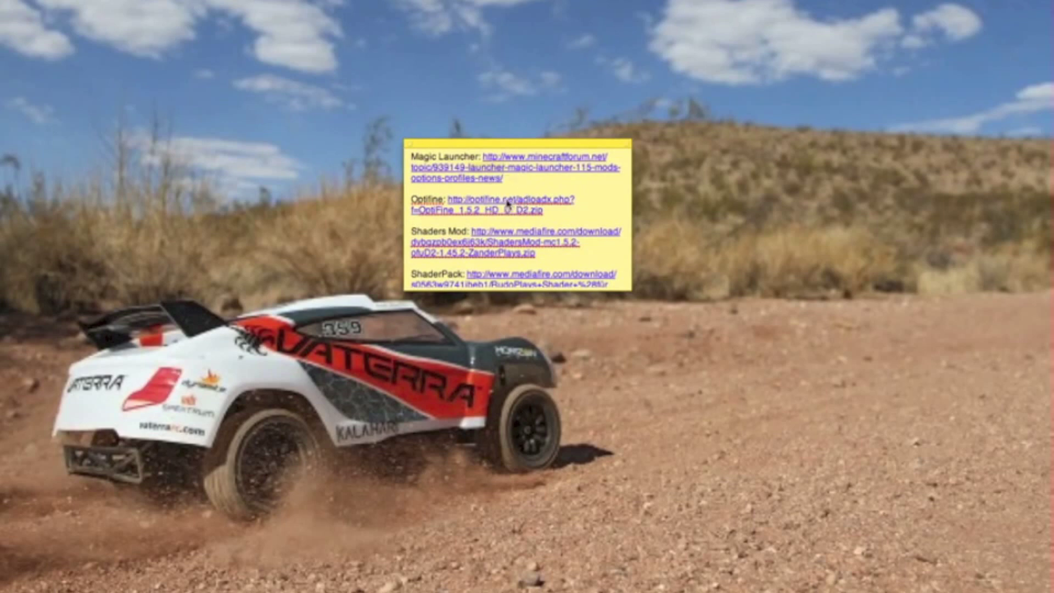
pyautogui.click(508, 204)
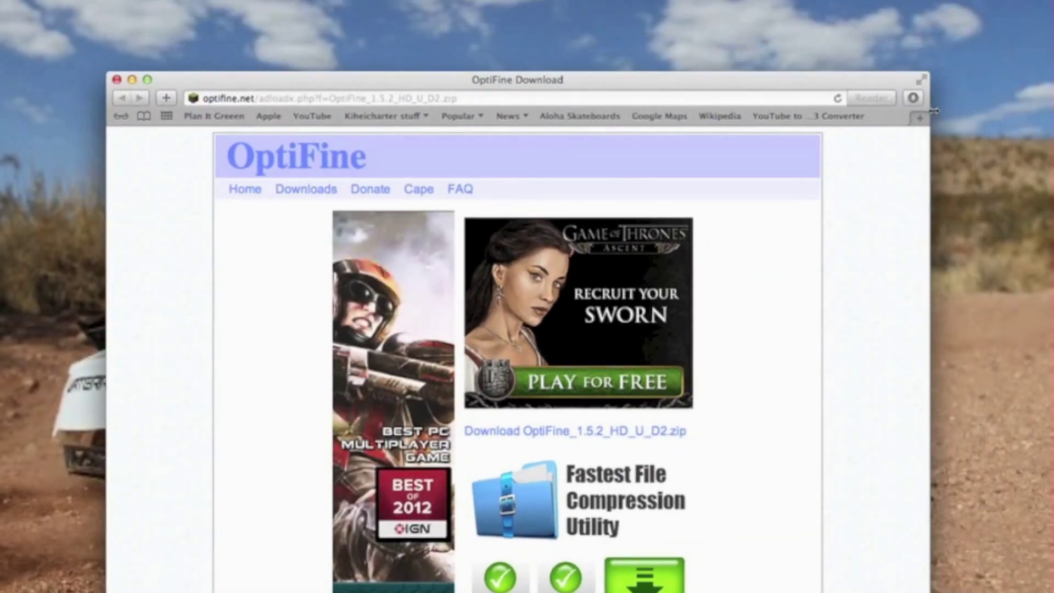
pyautogui.click(913, 98)
pyautogui.click(848, 165)
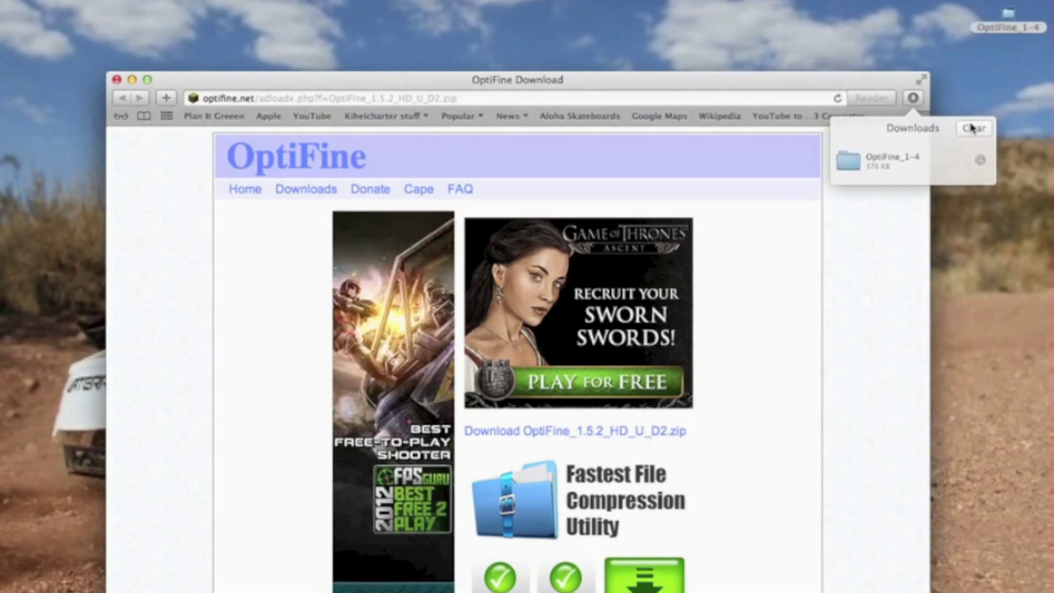
# Clear the OptiFine entry from the downloads list and close the OptiFine page
pyautogui.click(971, 127)
pyautogui.moveTo(635, 82); pyautogui.dragTo(652, 0)
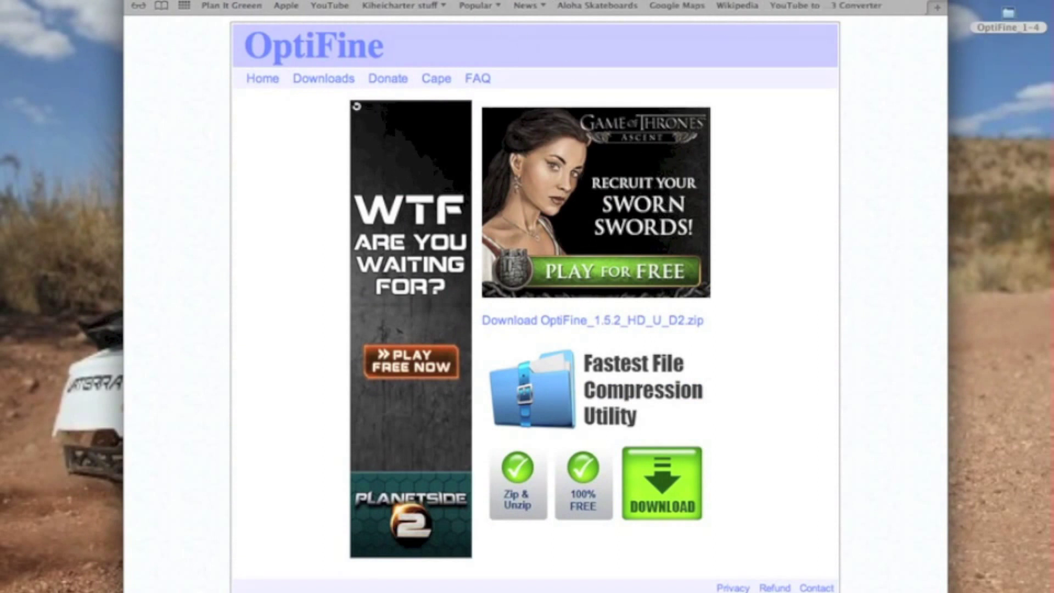
pyautogui.moveTo(523, 0); pyautogui.dragTo(541, 88)
pyautogui.click(152, 87)
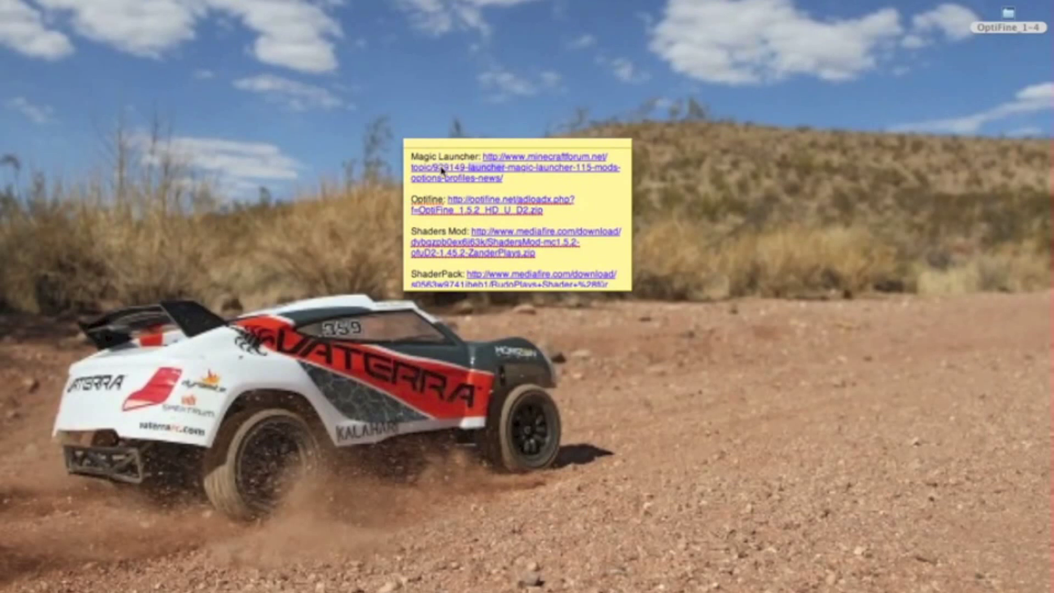
# Download the Shaders Mod zip from its MediaFire link on the sticky note and clear the downloads list
pyautogui.click(542, 258)
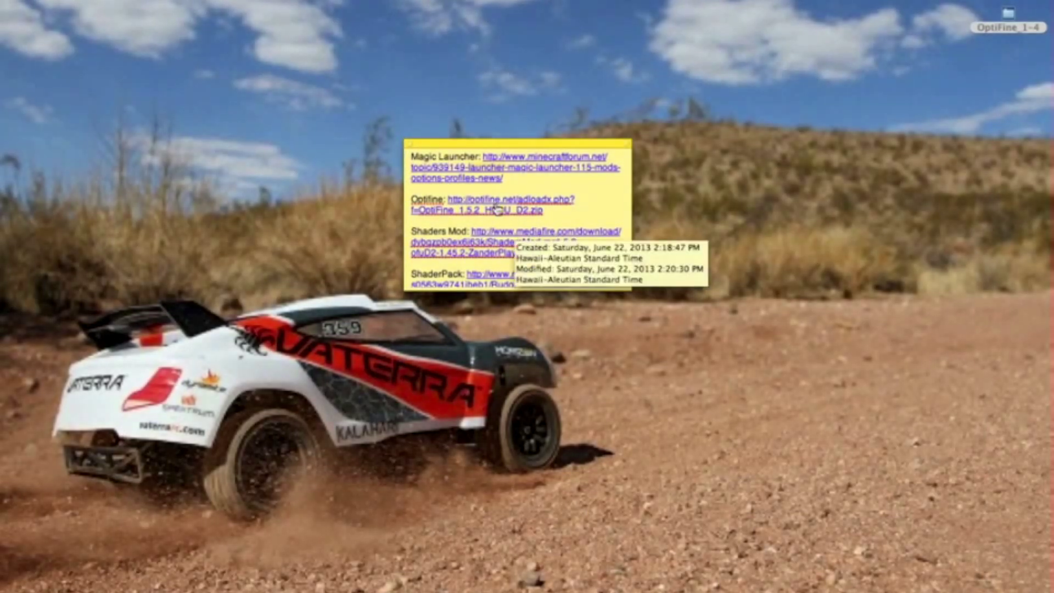
pyautogui.click(508, 241)
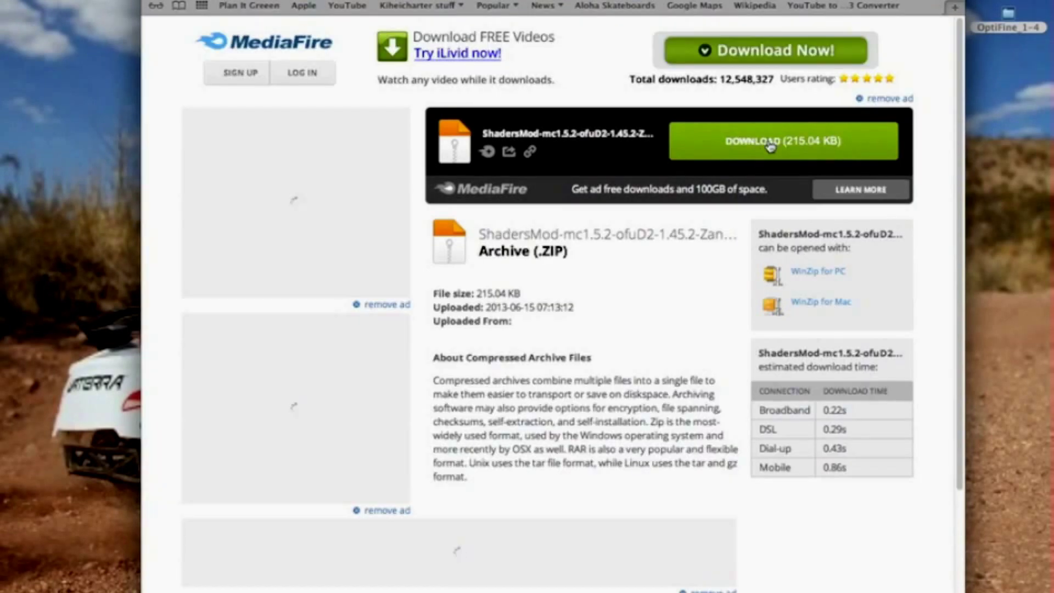
pyautogui.click(769, 143)
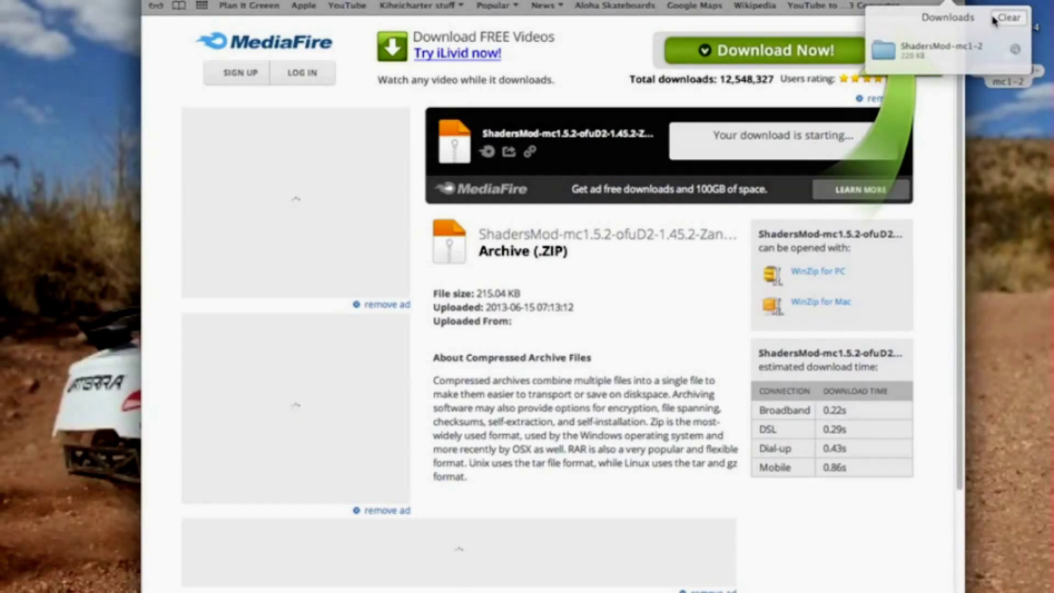
pyautogui.click(993, 19)
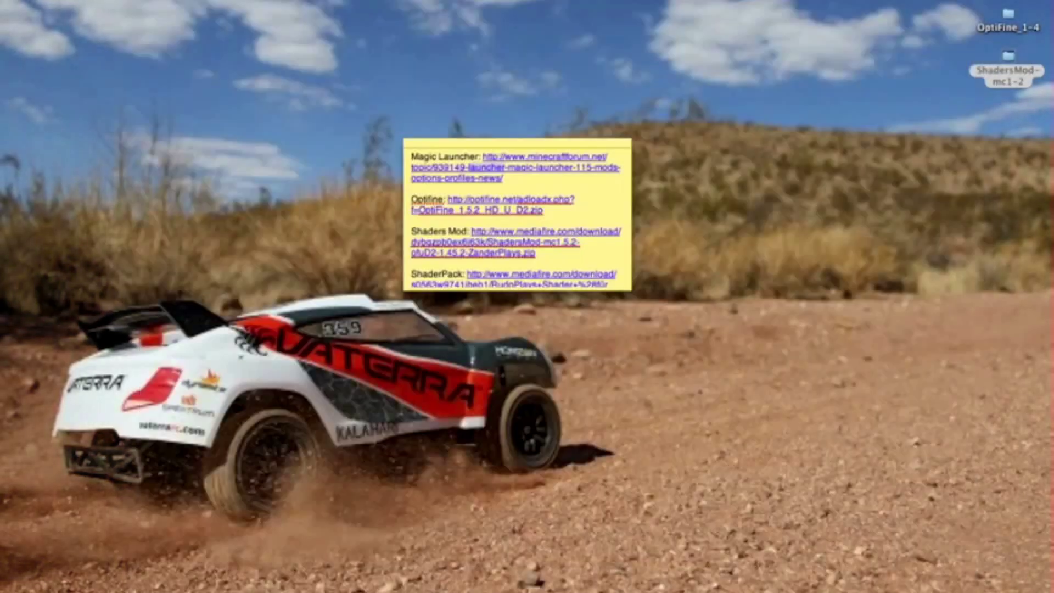
# Download RudoPlays Shader (für ShuffleLP).zip from the sticky note's ShaderPack link, clear the downloads list and close the page
pyautogui.scroll(-2, 590, 252)
pyautogui.click(519, 279)
pyautogui.click(514, 263)
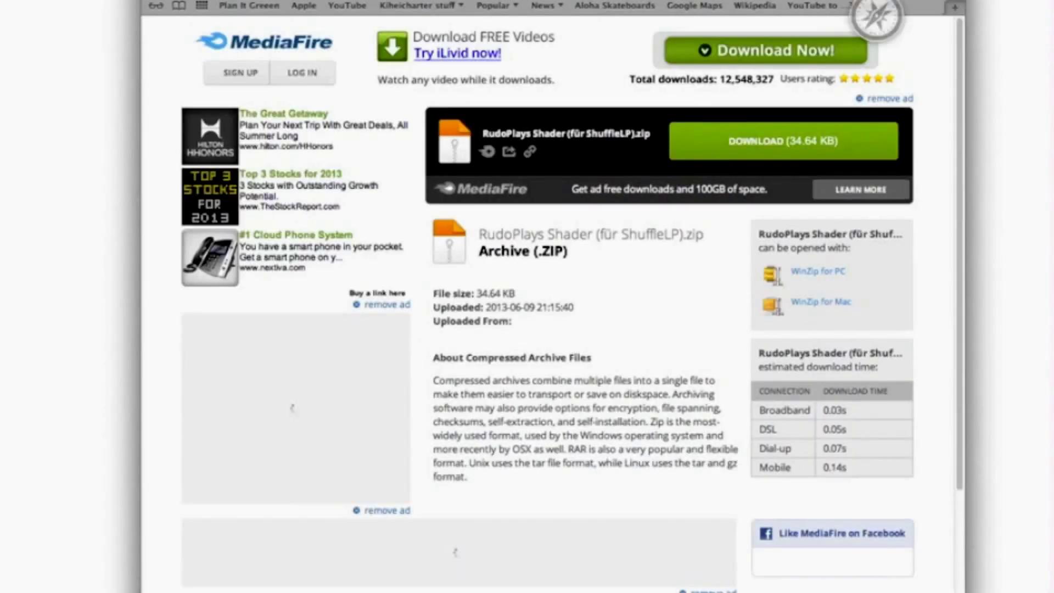
pyautogui.click(783, 142)
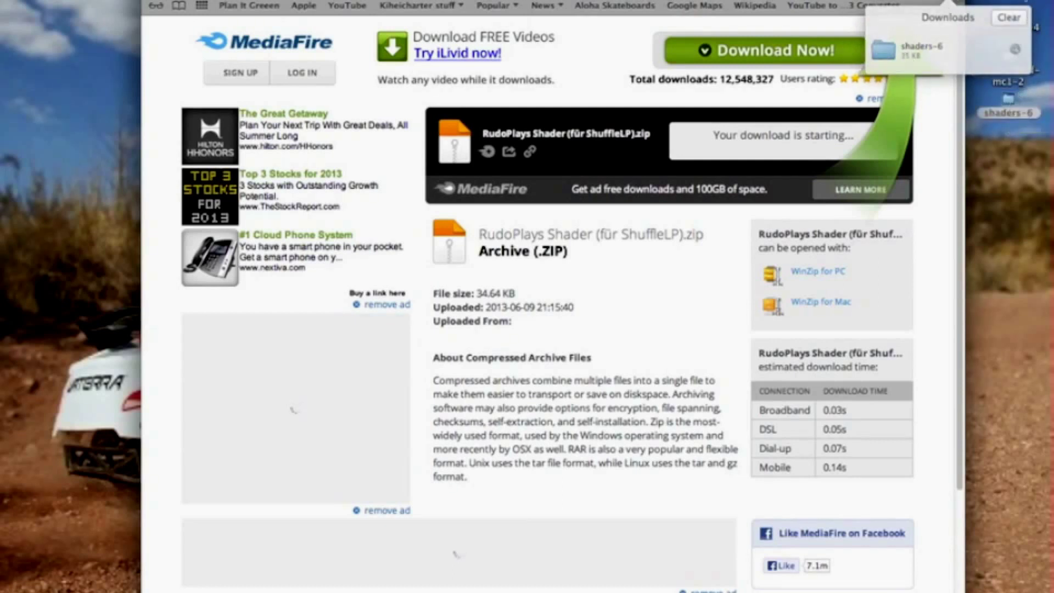
pyautogui.click(1015, 18)
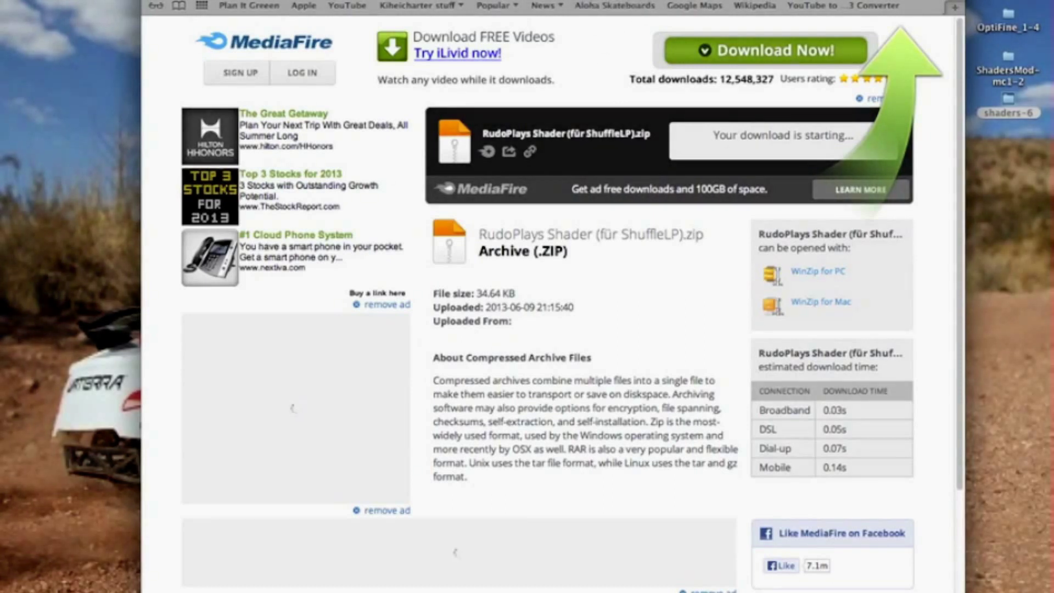
pyautogui.press('super+w')
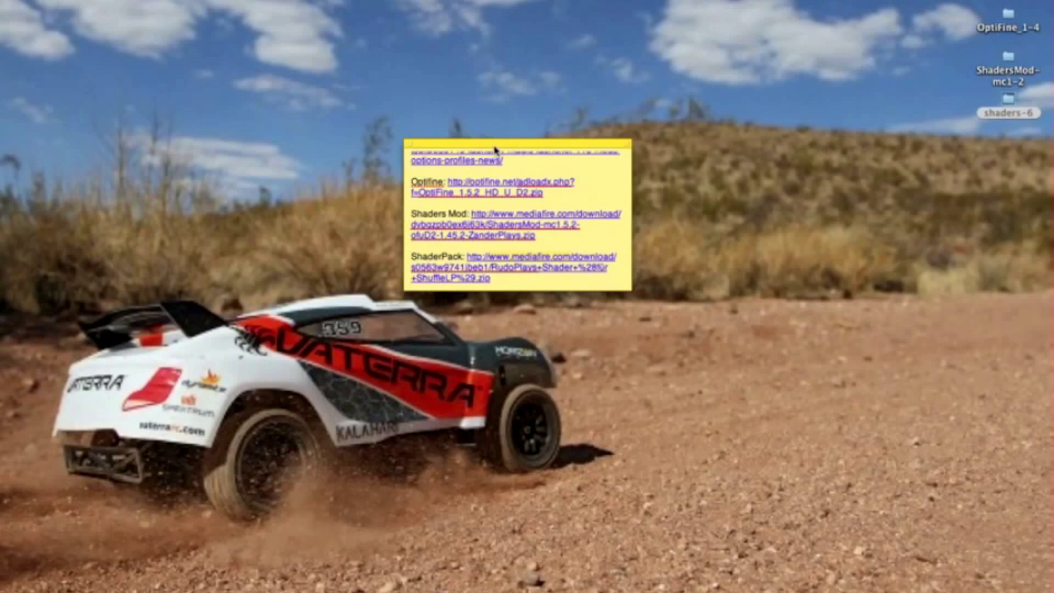
# Shift the sticky note upward and move OptiFine_1.5.2_HD_U_D2.zip from the Trash to the desktop
pyautogui.moveTo(434, 141); pyautogui.dragTo(447, 102)
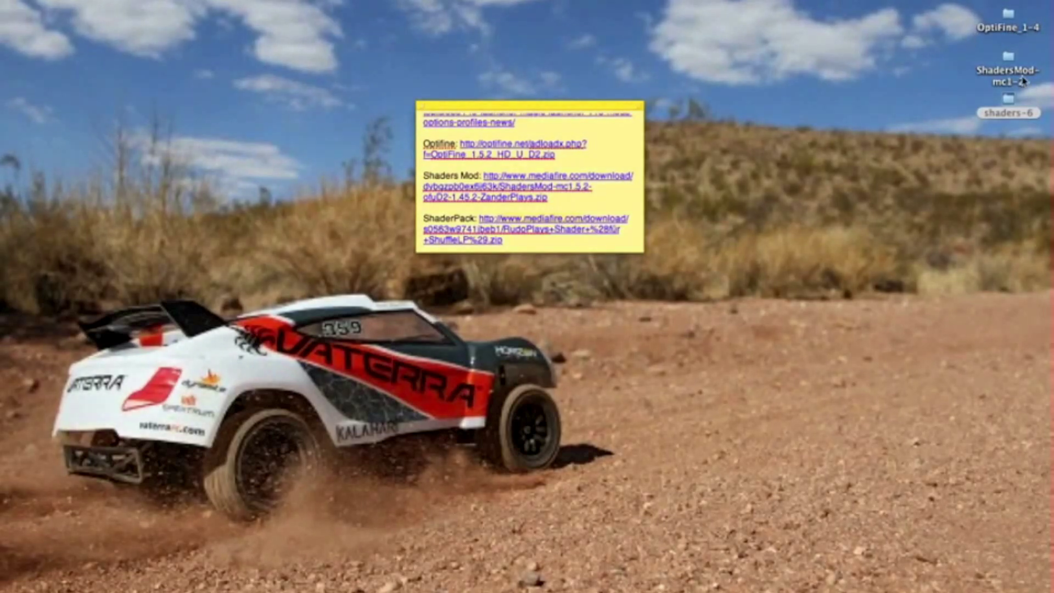
pyautogui.click(27, 591)
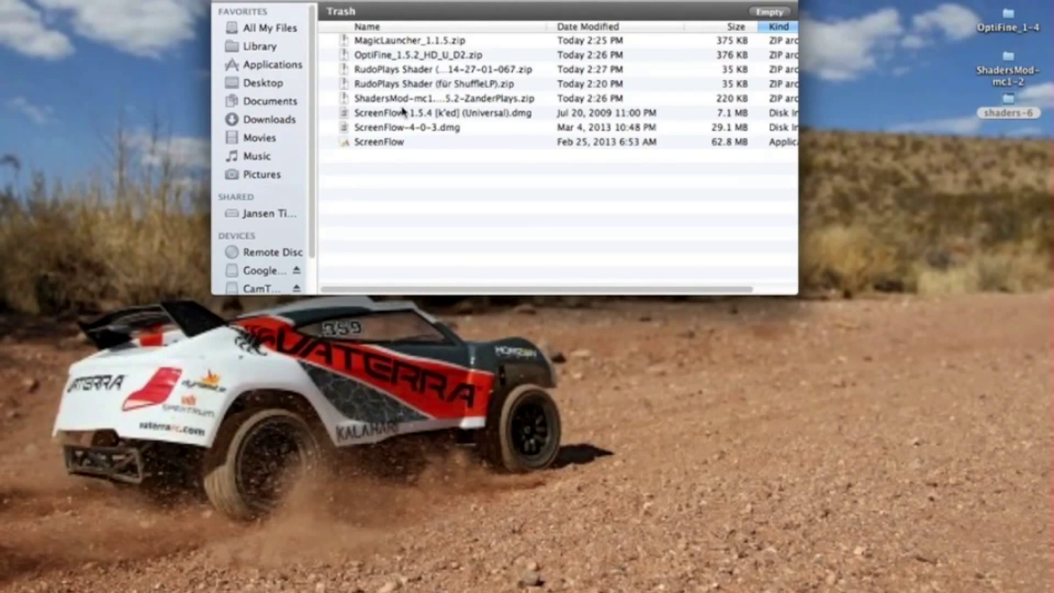
pyautogui.click(384, 57)
pyautogui.moveTo(404, 63); pyautogui.dragTo(908, 25)
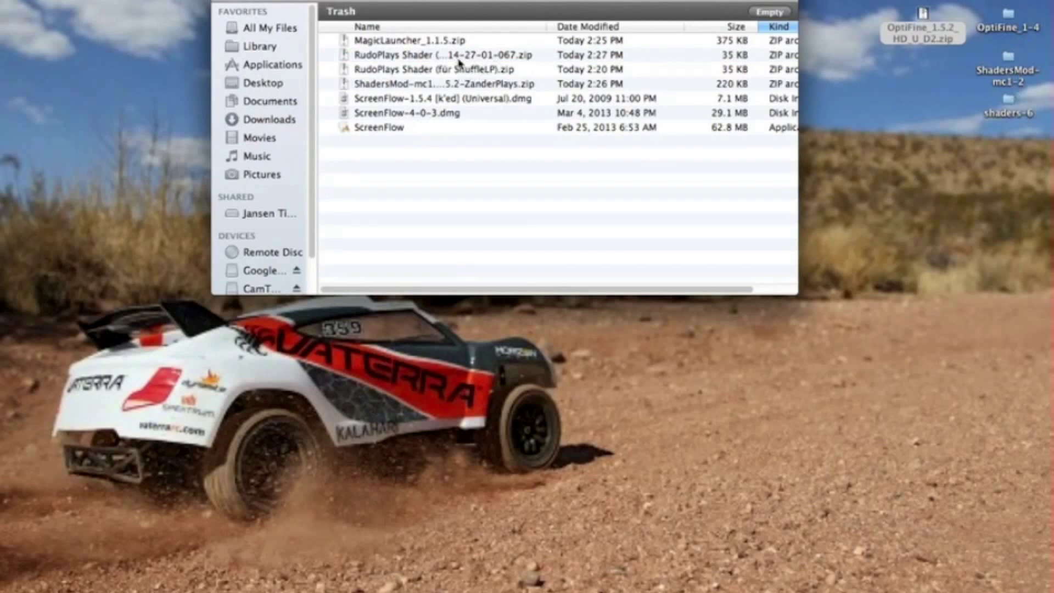
# Move the ShadersMod-mc1.5.2 ZanderPlays zip from the Trash to the desktop below the OptiFine archive
pyautogui.click(395, 84)
pyautogui.moveTo(371, 87); pyautogui.dragTo(928, 76)
pyautogui.click(996, 129)
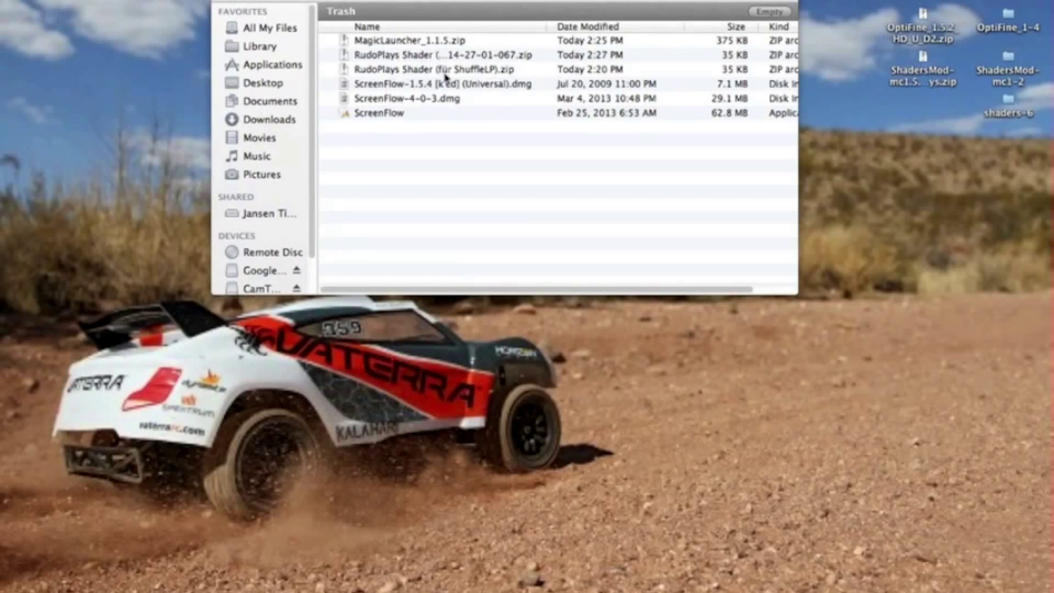
# Move RudoPlays Shader (für ShuffleLP).zip from the Trash to the desktop, close the Trash and align the archive below the others
pyautogui.moveTo(429, 73); pyautogui.dragTo(936, 106)
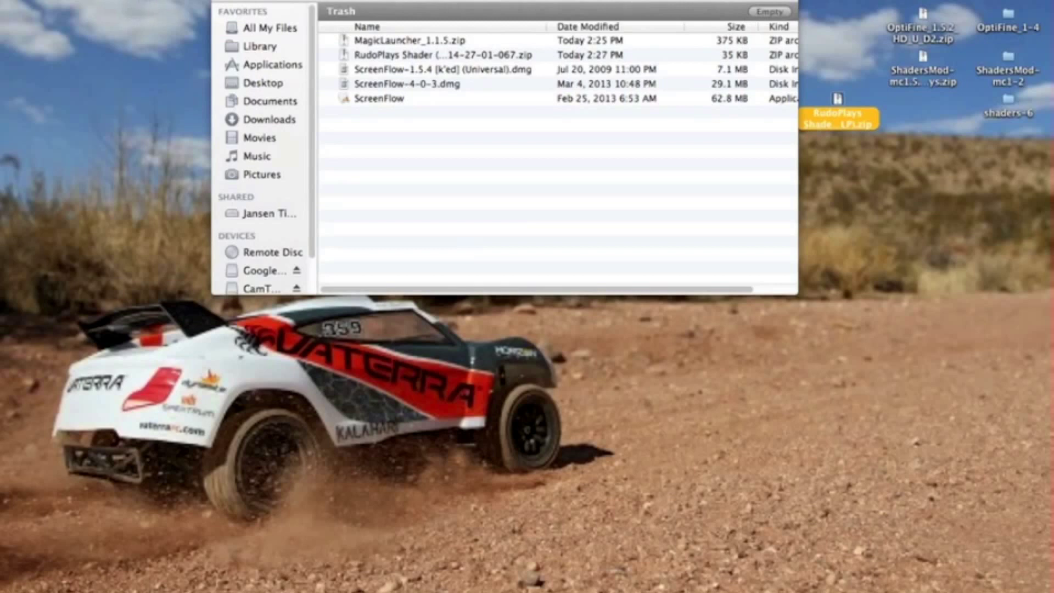
pyautogui.press('super+w')
pyautogui.moveTo(840, 118); pyautogui.dragTo(935, 115)
pyautogui.click(929, 160)
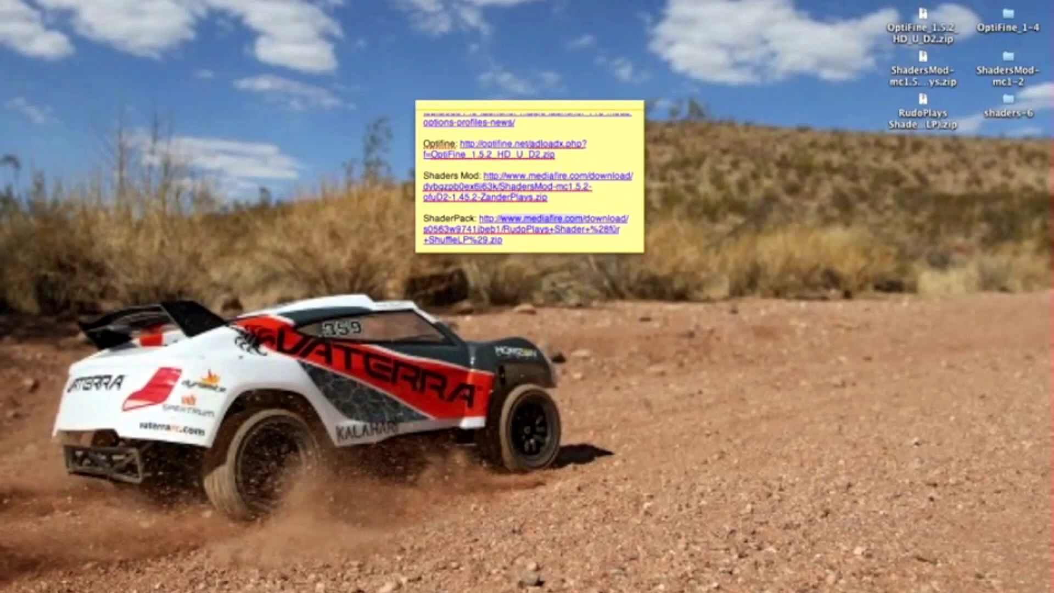
# Switch to Magic Launcher and open the setup for the Default configuration
pyautogui.click(627, 220)
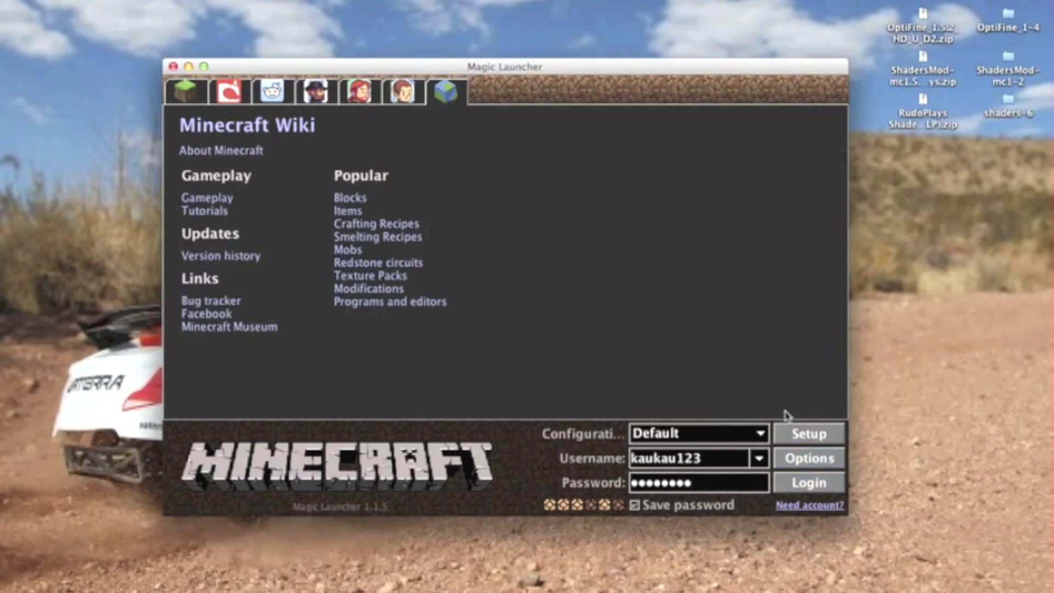
pyautogui.click(795, 434)
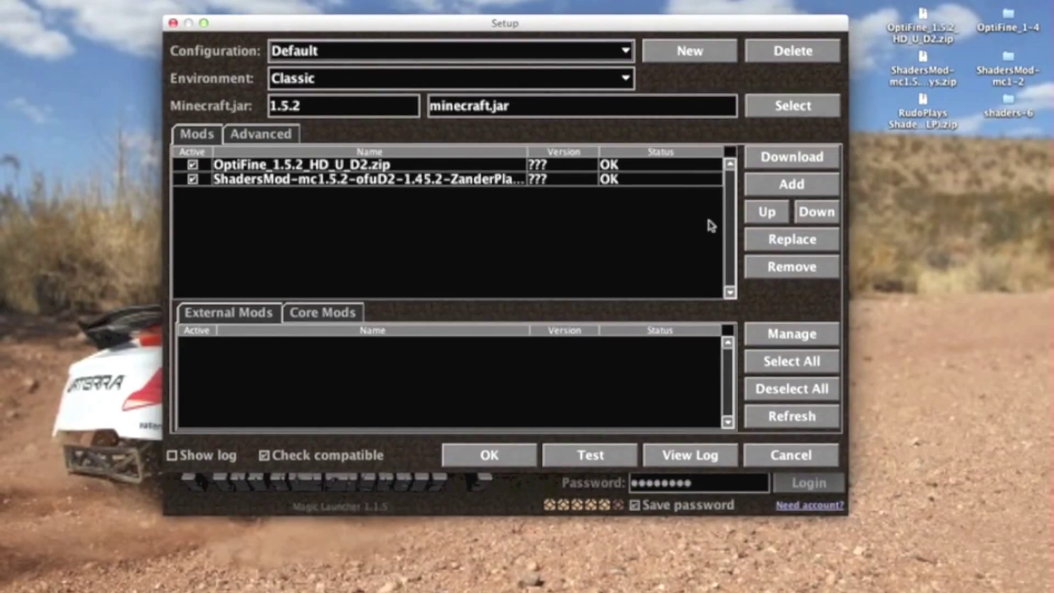
# Remove the existing OptiFine and ShadersMod entries from the Default configuration's mod list
pyautogui.click(663, 166)
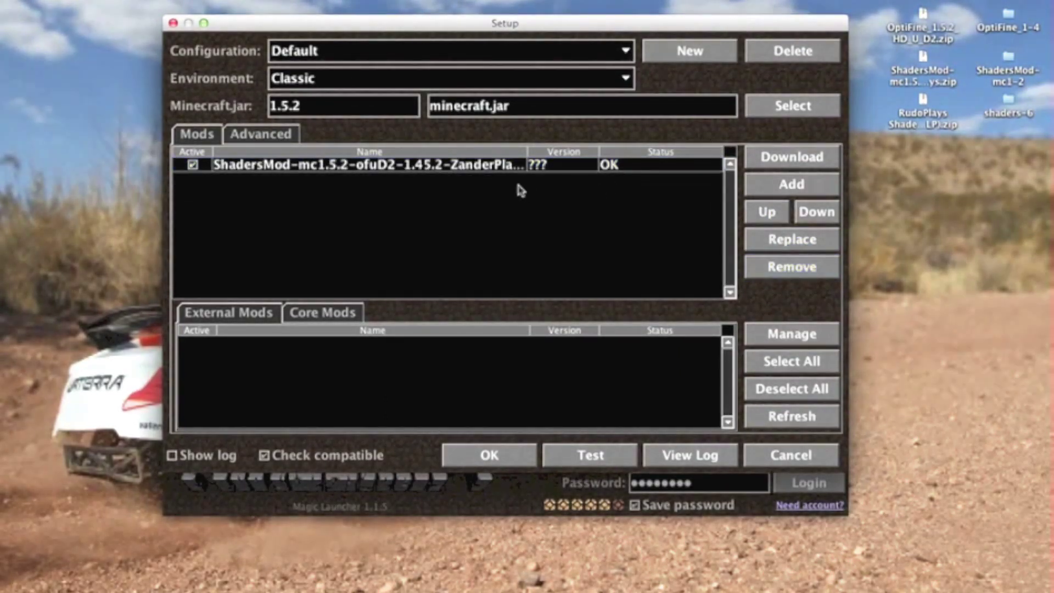
pyautogui.click(515, 181)
pyautogui.click(759, 264)
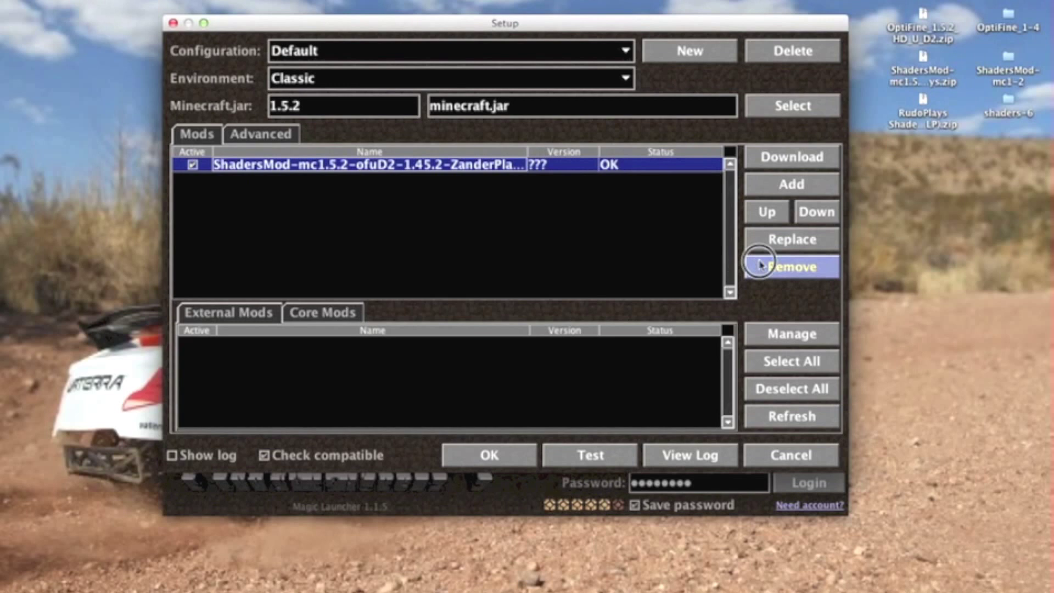
# Add OptiFine_1.5.2_HD_U_D2.zip from the desktop to the mod list
pyautogui.click(815, 186)
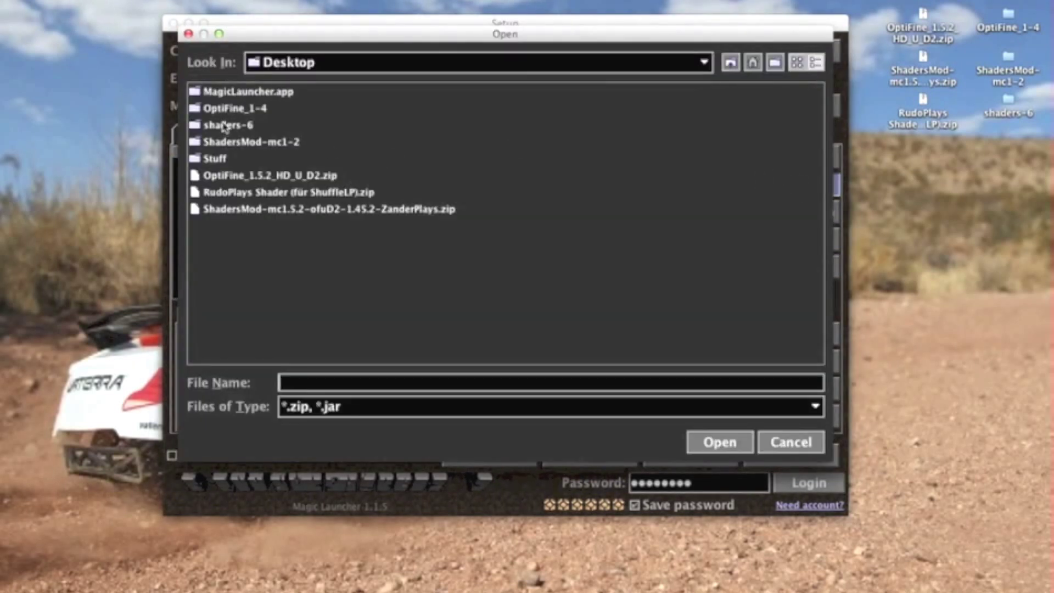
pyautogui.click(235, 177)
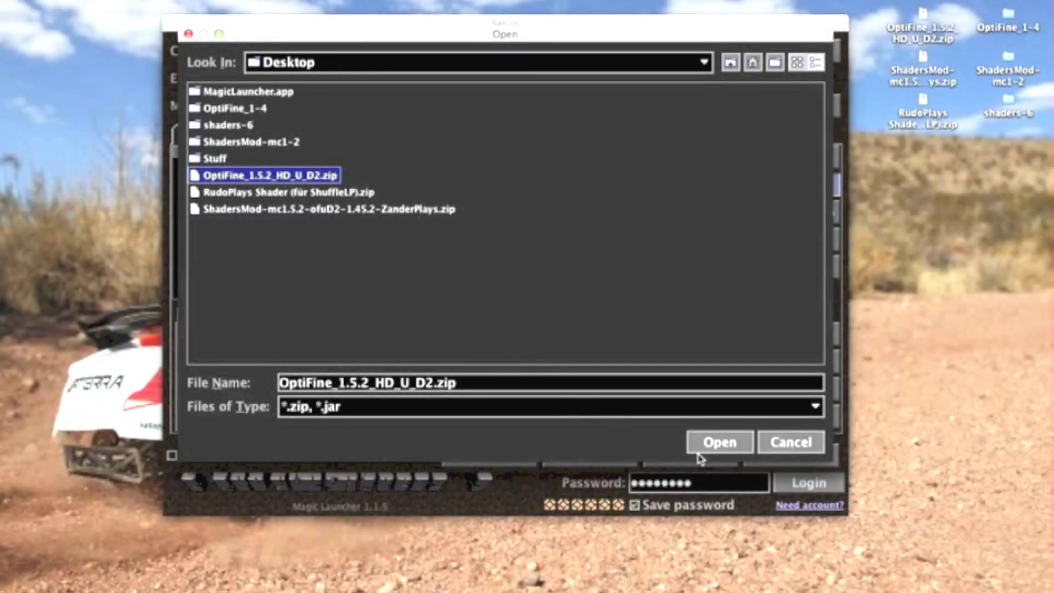
pyautogui.click(698, 453)
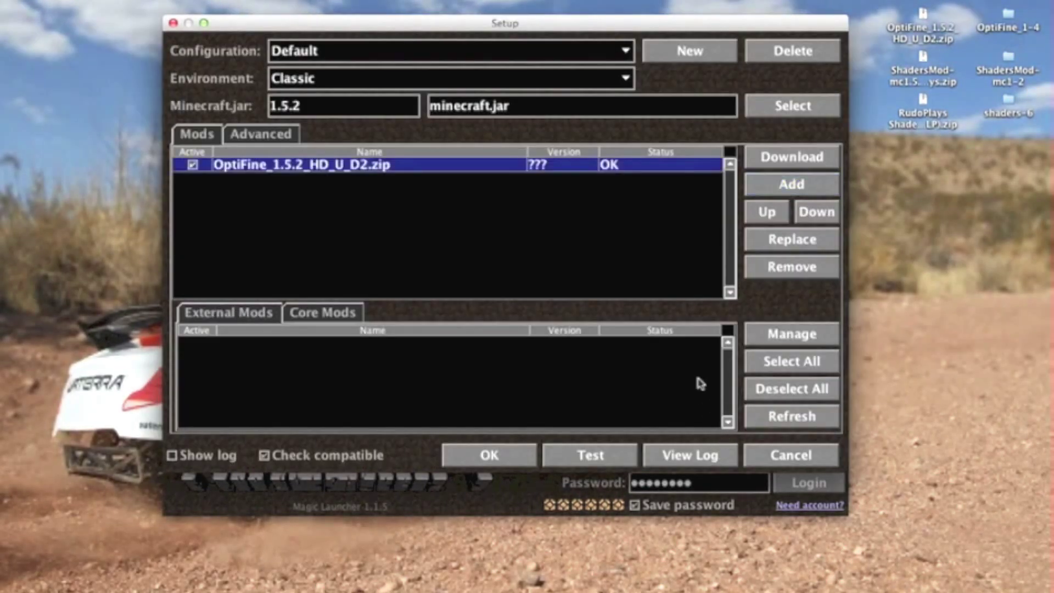
# Add ShadersMod-mc1.5.2-ofuD2-1.45.2-ZanderPlays.zip from the desktop to the mod list and accept the setup
pyautogui.click(789, 192)
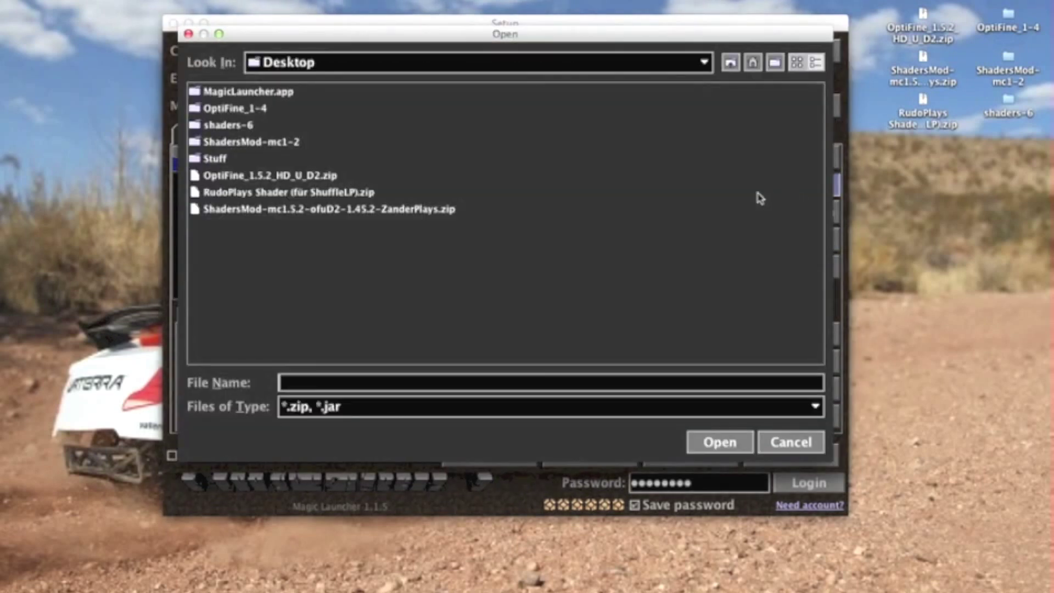
pyautogui.click(263, 209)
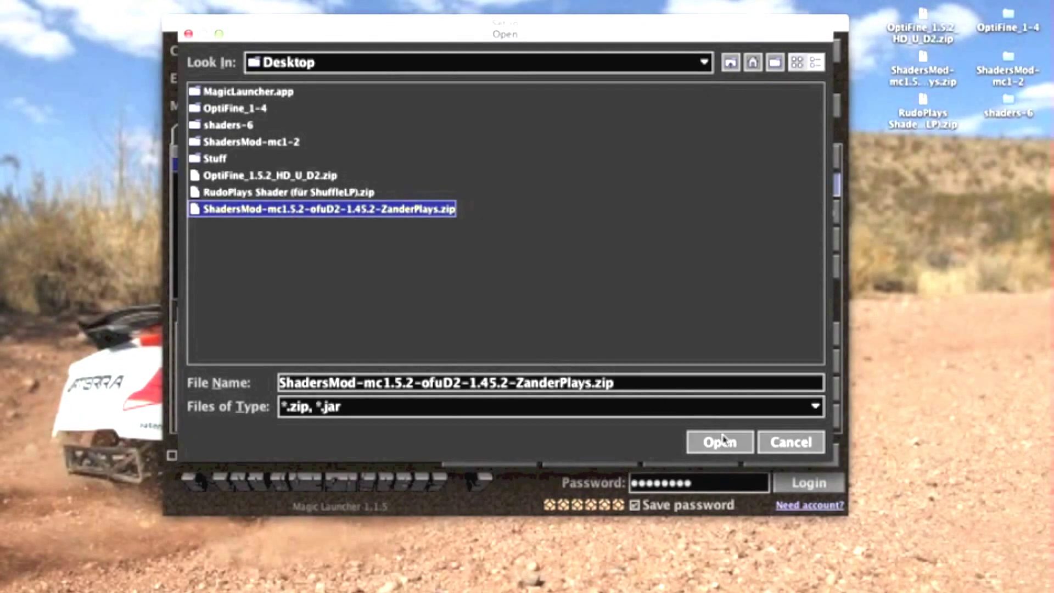
pyautogui.click(723, 439)
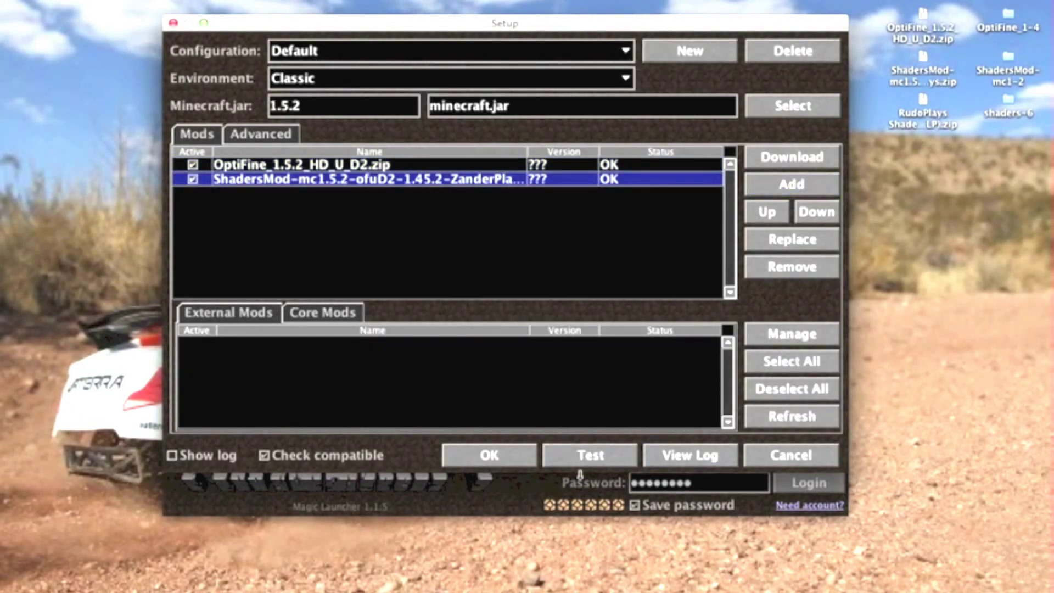
pyautogui.click(507, 460)
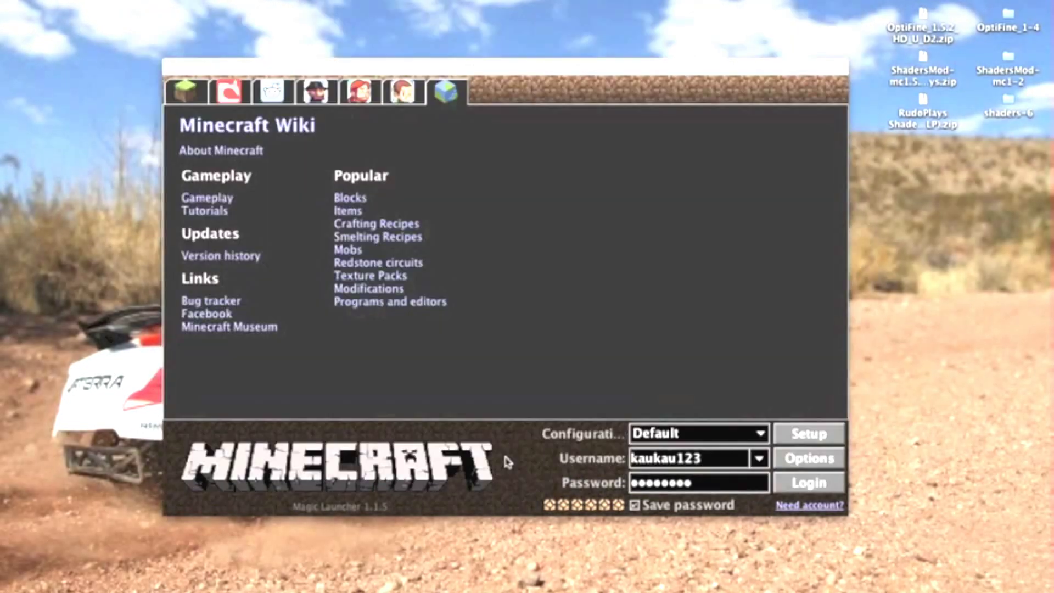
# Log in with the saved account to launch Minecraft and open its Shaders options
pyautogui.click(801, 490)
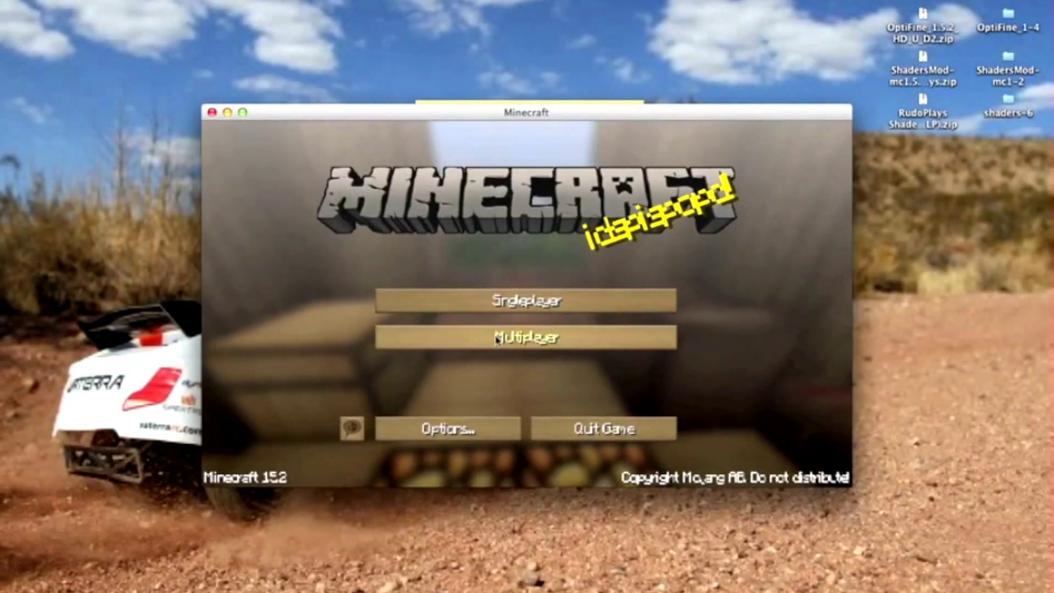
pyautogui.click(477, 430)
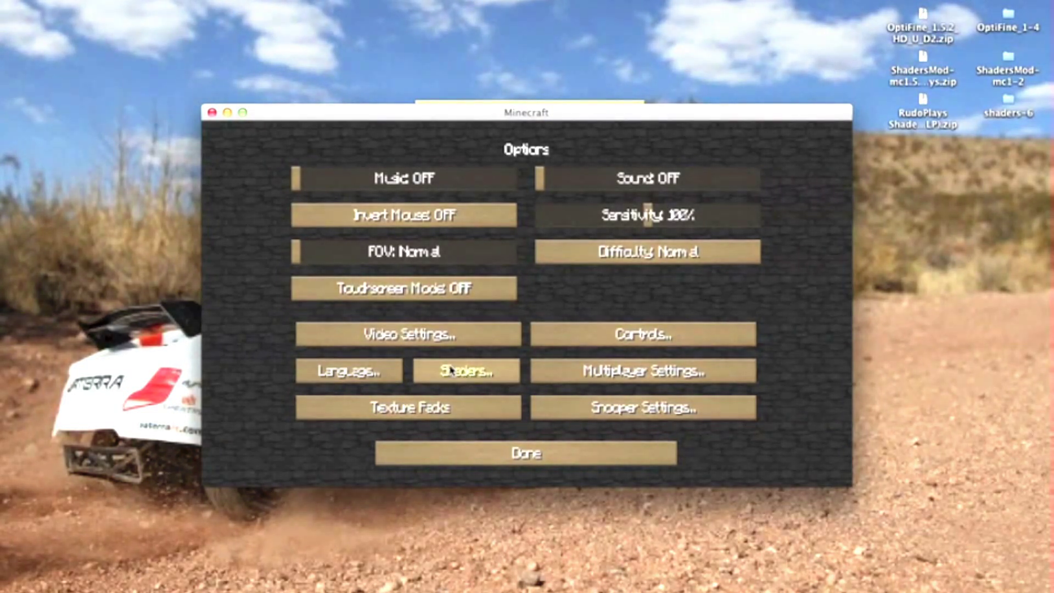
pyautogui.click(473, 374)
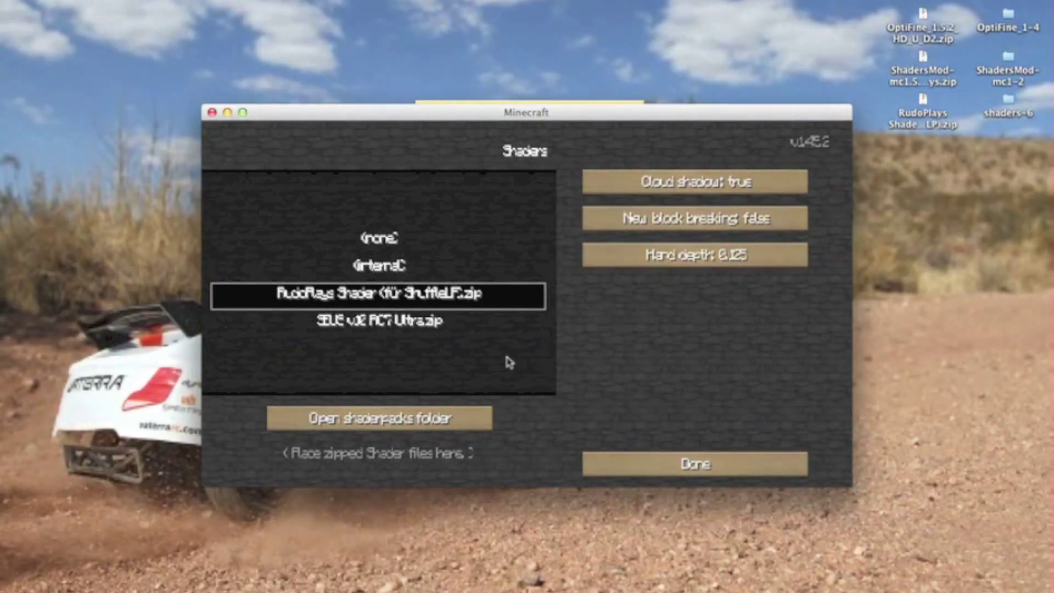
# Open the shaderpacks folder and move RudoPlays Shader (für ShuffleLP).zip into it from the desktop, replacing the existing copy
pyautogui.click(418, 429)
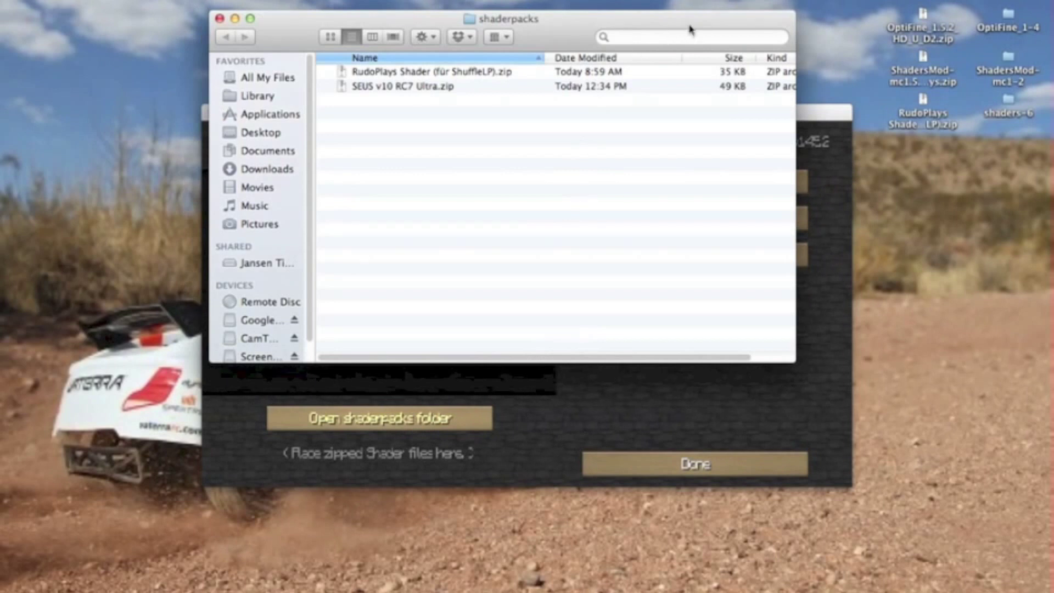
pyautogui.moveTo(690, 30); pyautogui.dragTo(639, 189)
pyautogui.click(454, 243)
pyautogui.keyDown('shift'); pyautogui.click(461, 230); pyautogui.keyUp('shift')
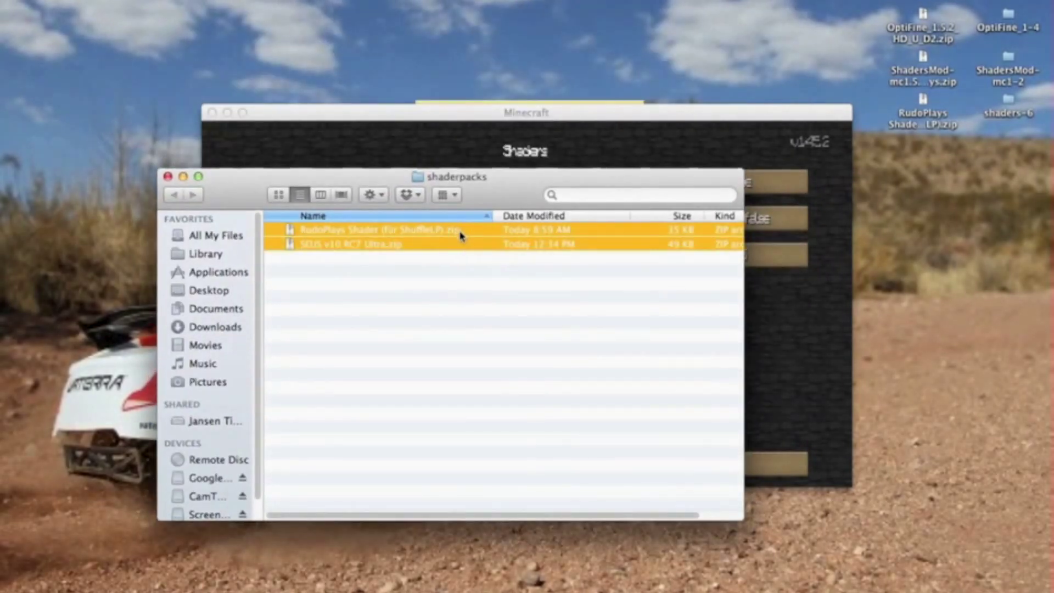
pyautogui.click(446, 273)
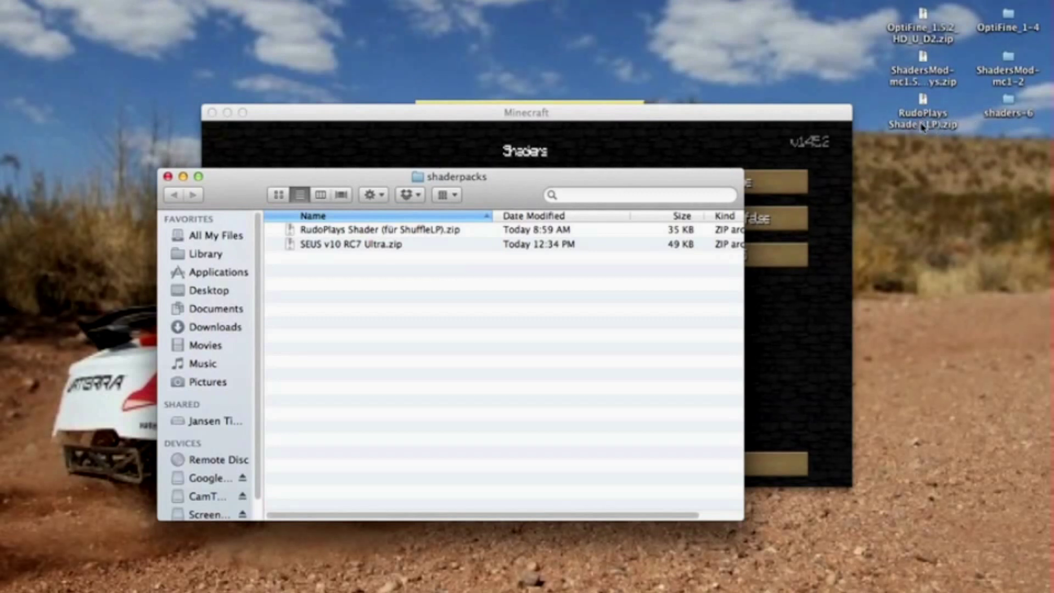
pyautogui.moveTo(930, 126); pyautogui.dragTo(430, 355)
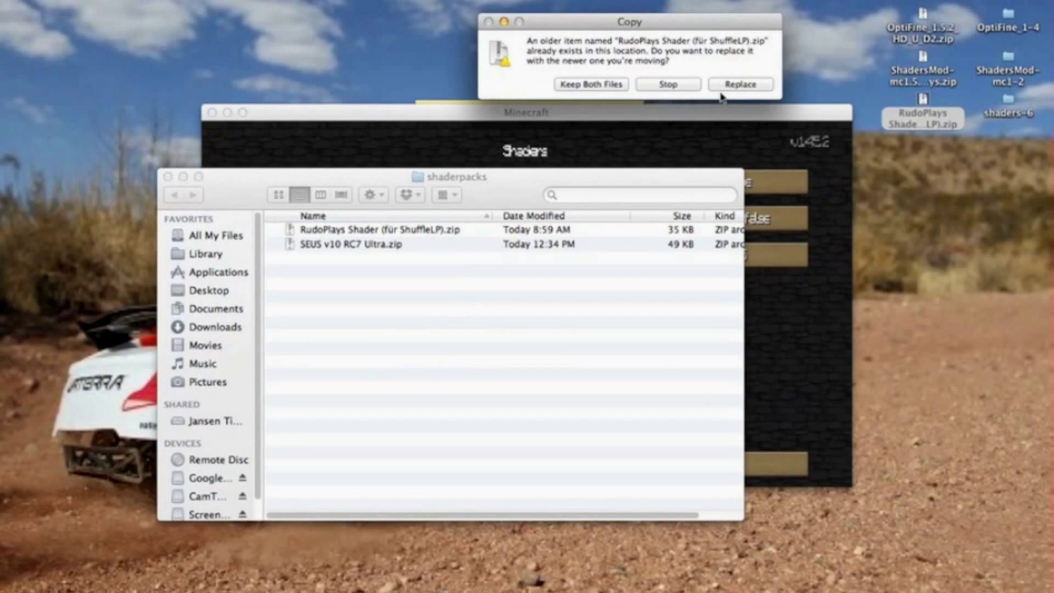
pyautogui.click(723, 87)
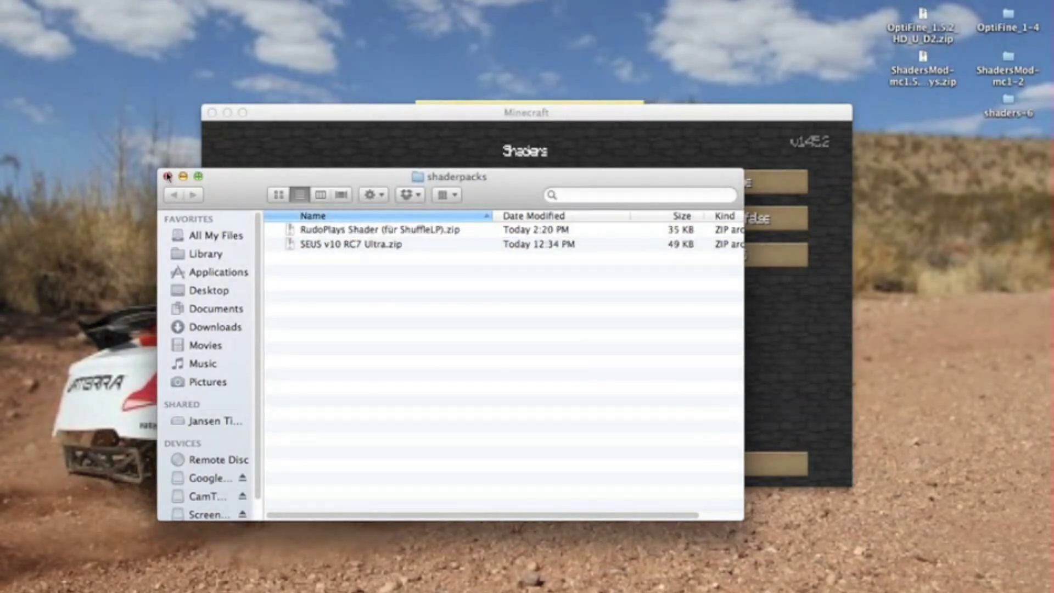
pyautogui.click(167, 176)
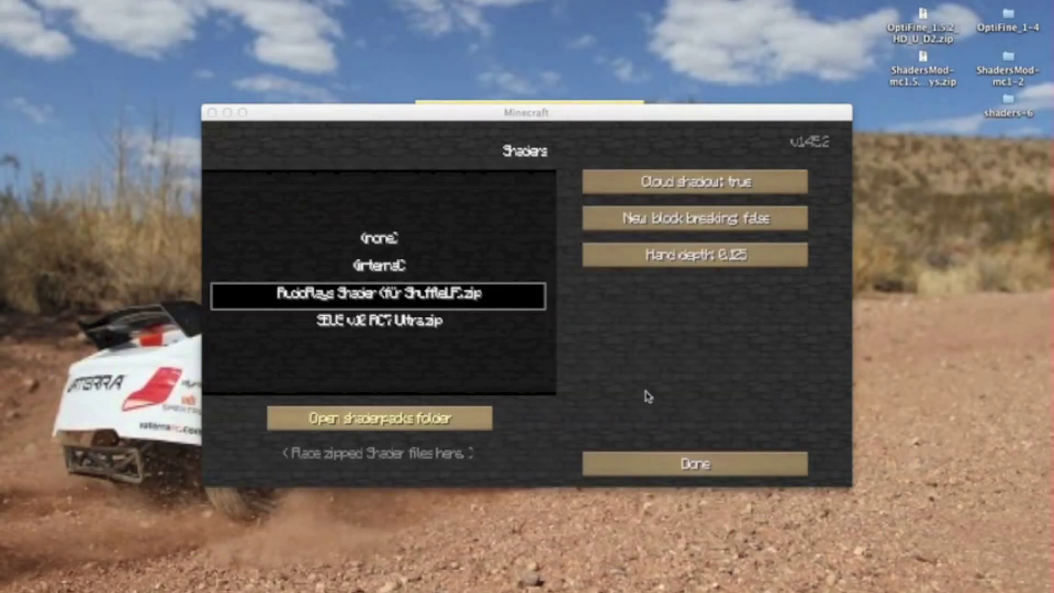
# Choose the RudoPlays Shader pack, close the reopened shaderpacks folder and return to the Minecraft title screen
pyautogui.click(382, 301)
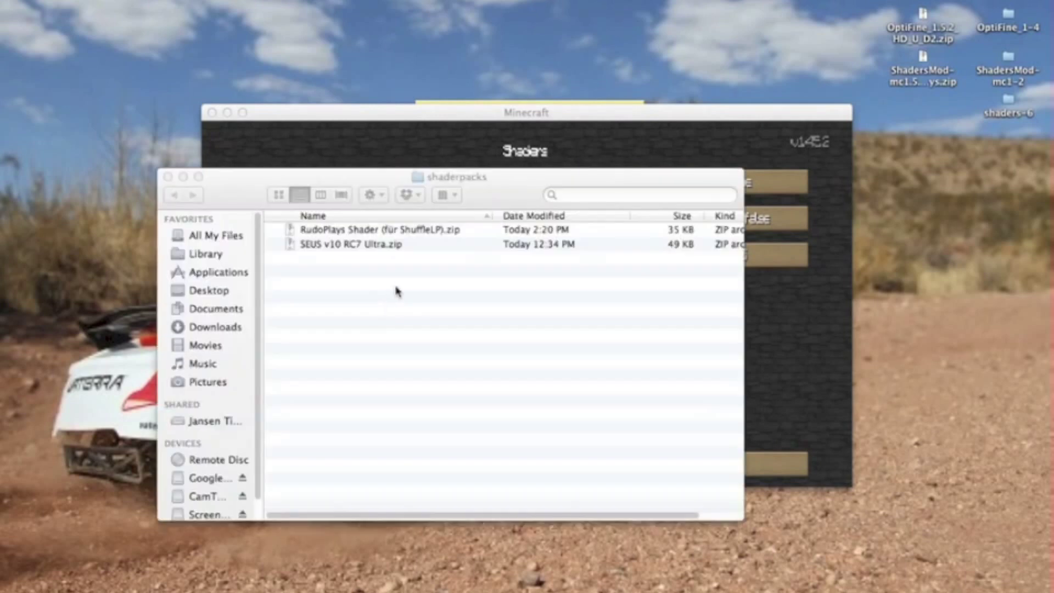
pyautogui.click(167, 176)
pyautogui.moveTo(343, 115); pyautogui.dragTo(355, 95)
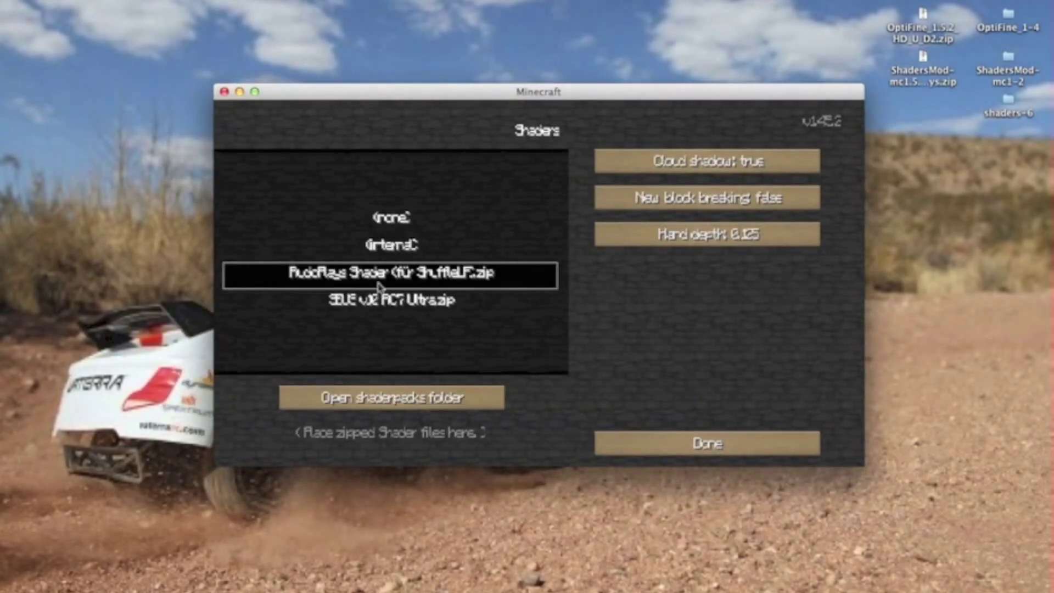
pyautogui.click(643, 450)
pyautogui.click(640, 447)
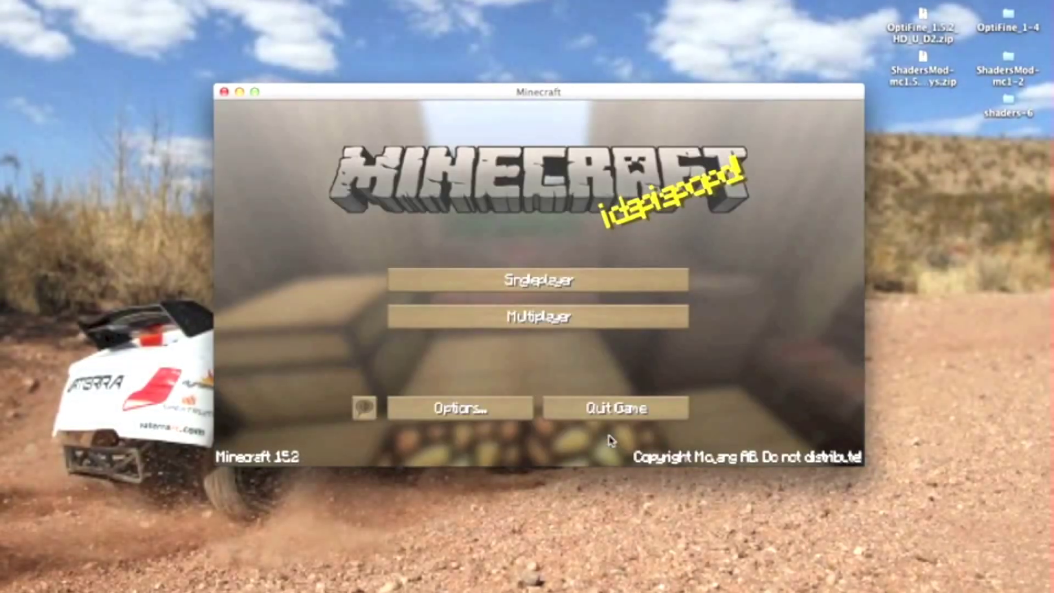
# Load the first singleplayer world in the world list
pyautogui.click(587, 282)
pyautogui.click(470, 195)
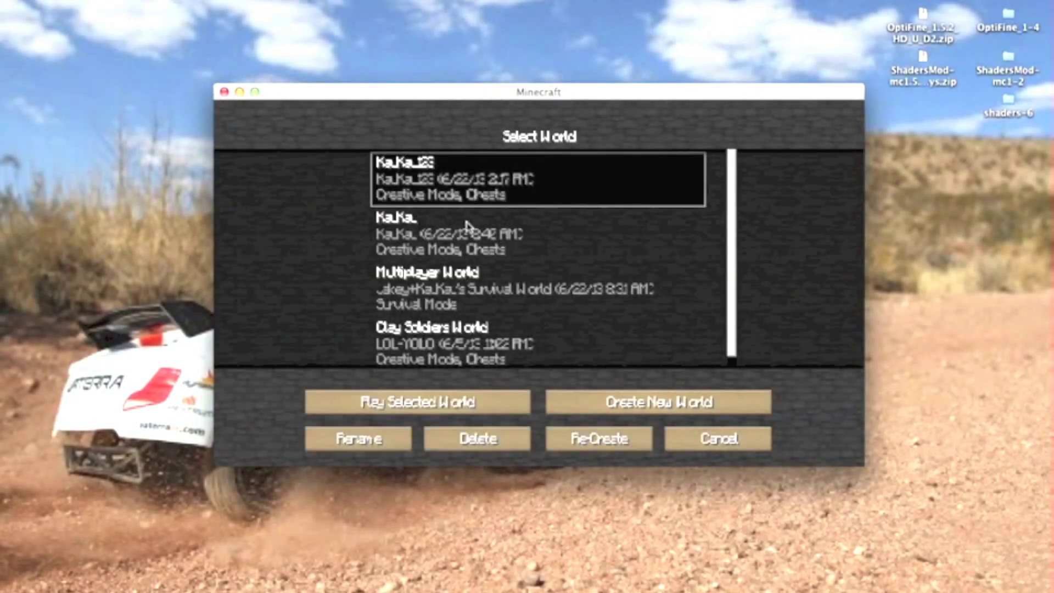
pyautogui.click(462, 410)
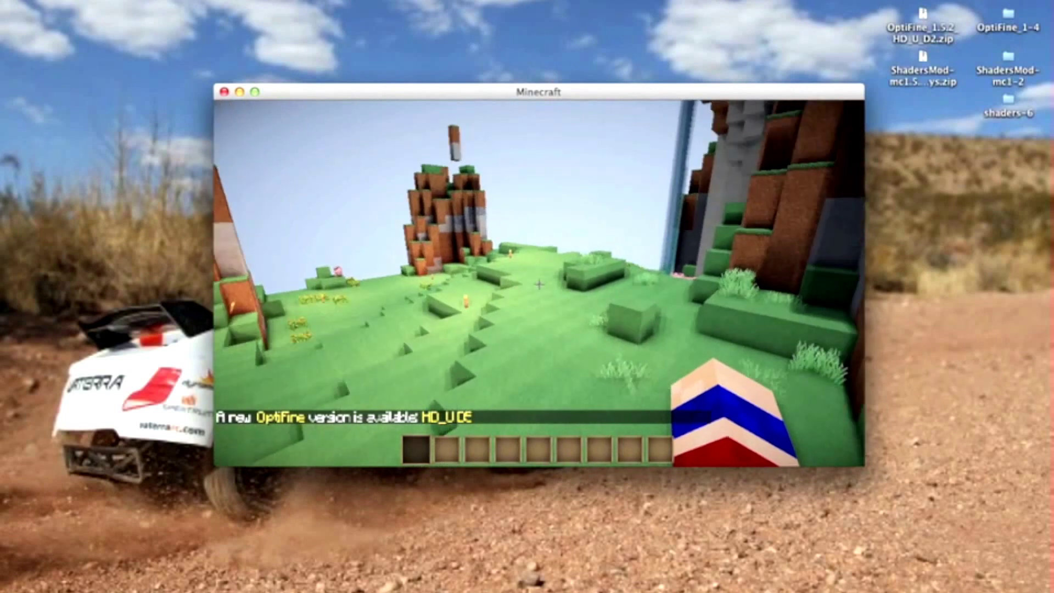
# Walk through the world to examine how the shader renders the waterfall, terrain and shadows
pyautogui.press('w')
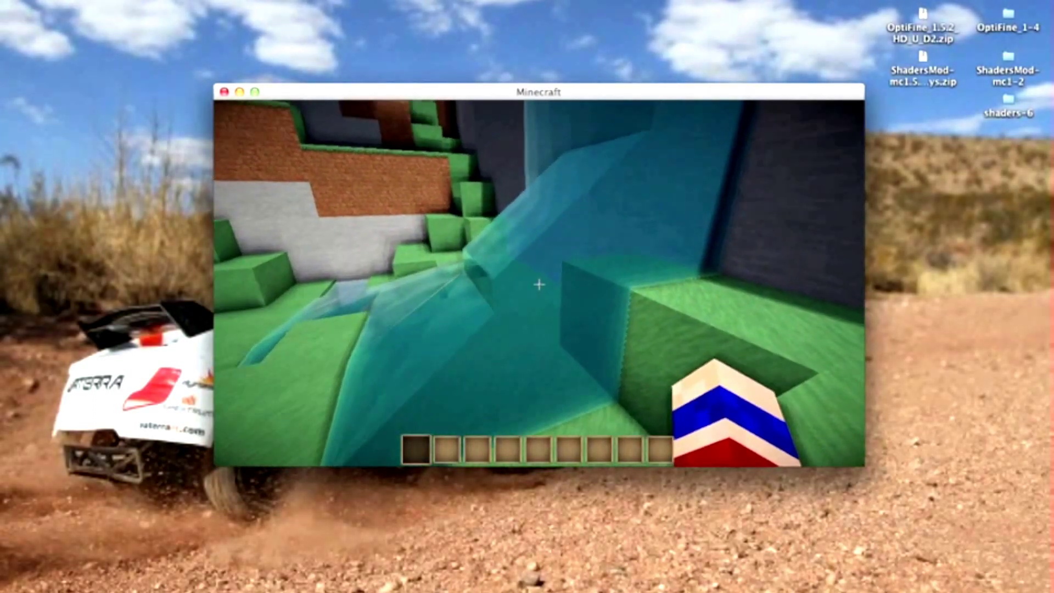
pyautogui.moveTo(539, 283)
pyautogui.press('w')
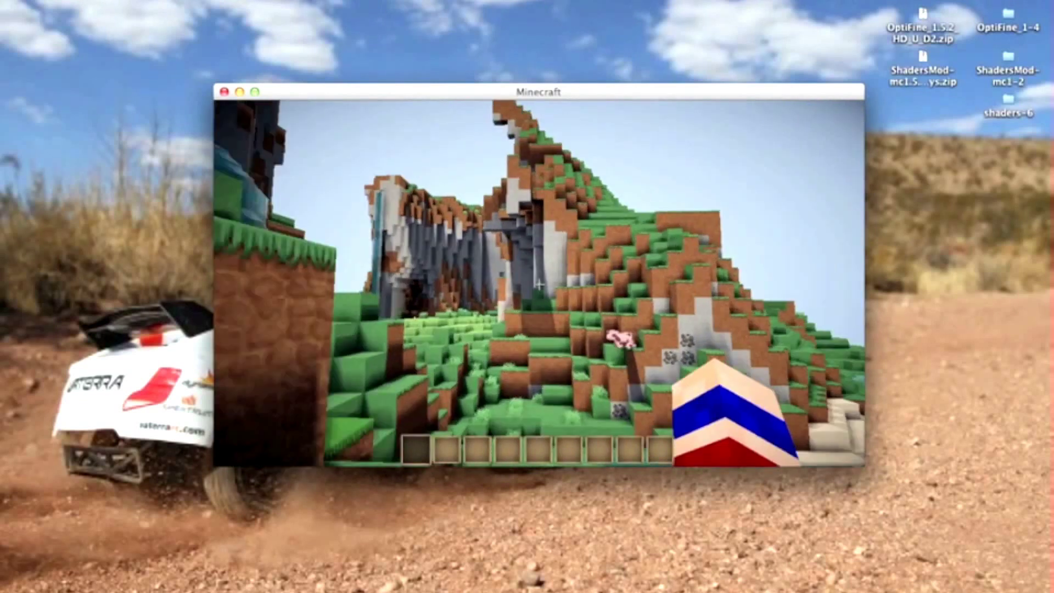
pyautogui.press('w')
pyautogui.press('w')
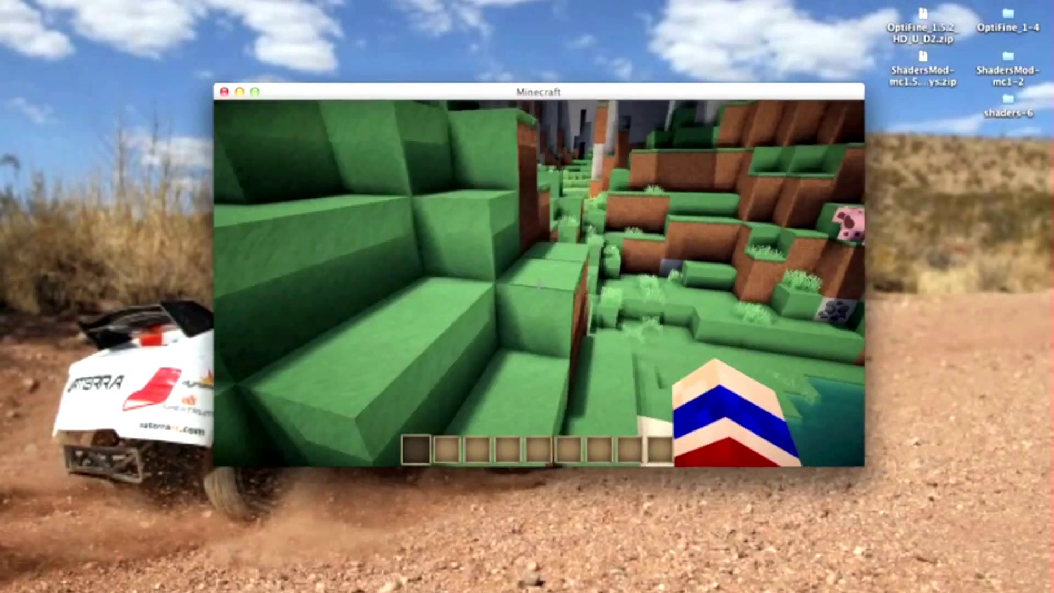
pyautogui.press('space')
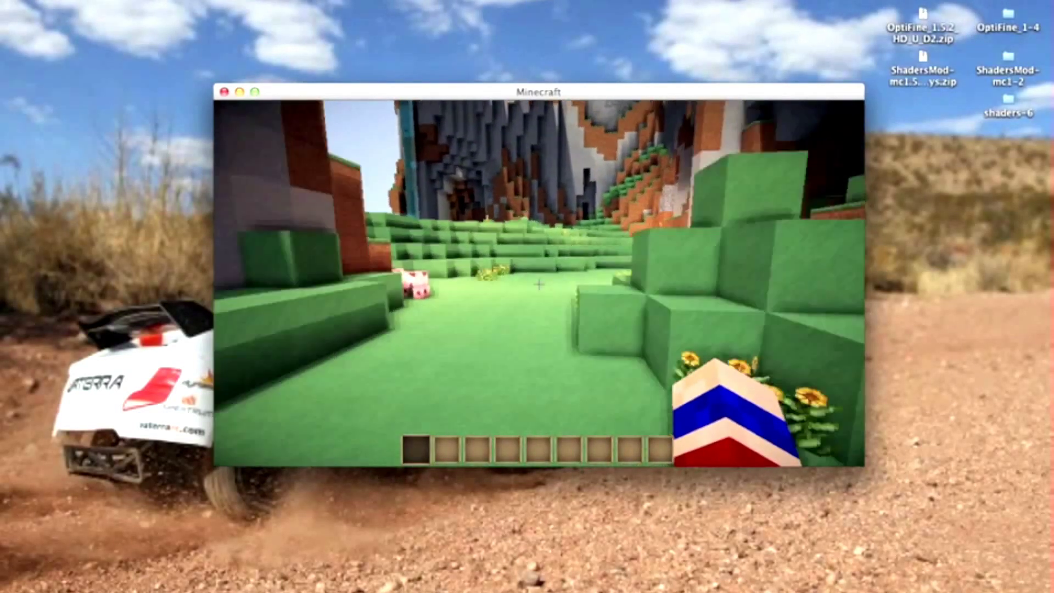
pyautogui.press('w')
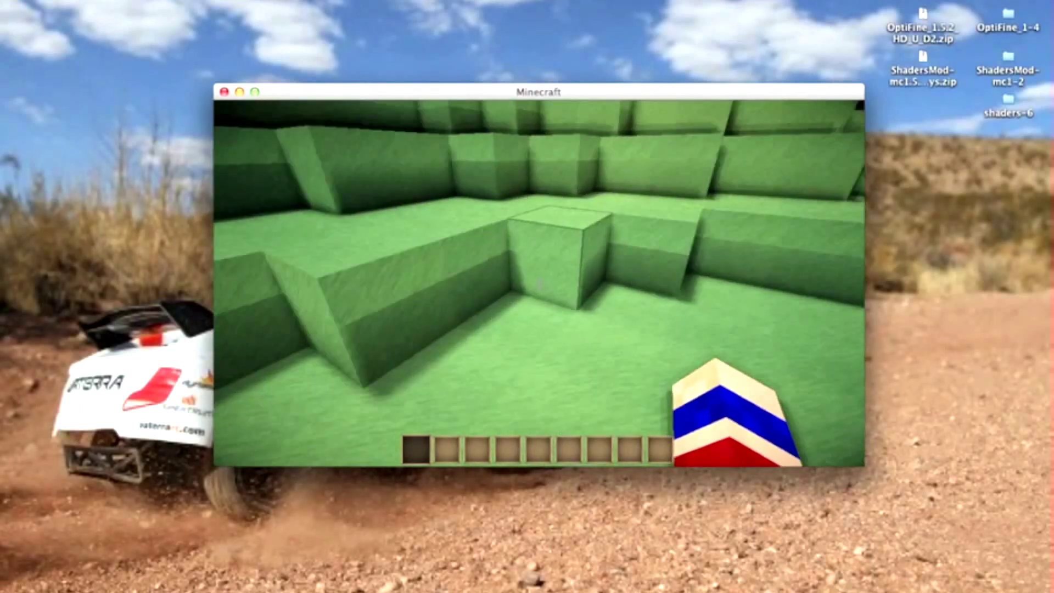
pyautogui.press('s')
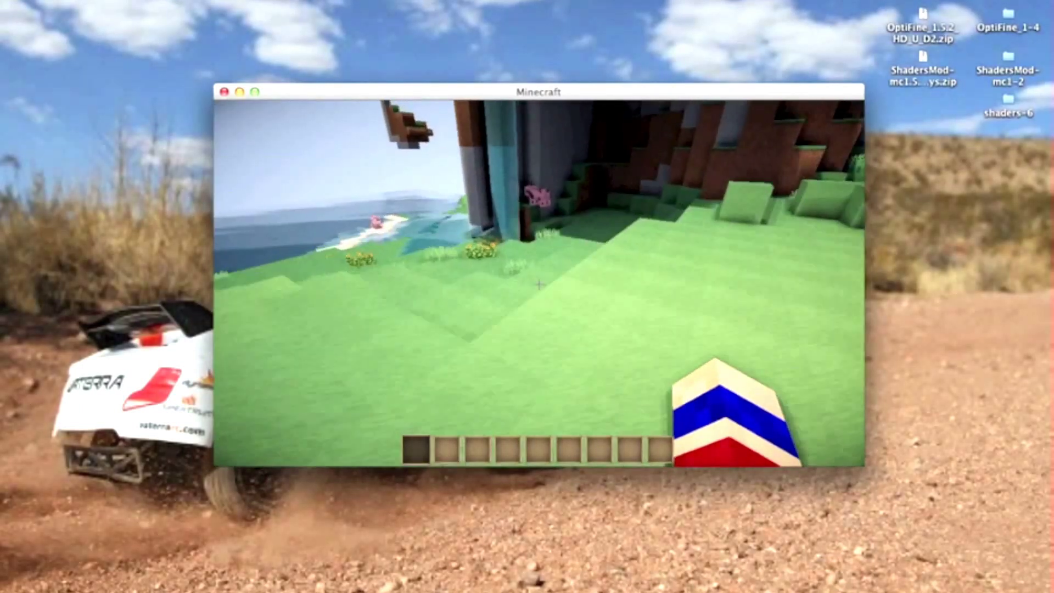
# Review the video settings from the game menu and return to the game
pyautogui.press('Escape')
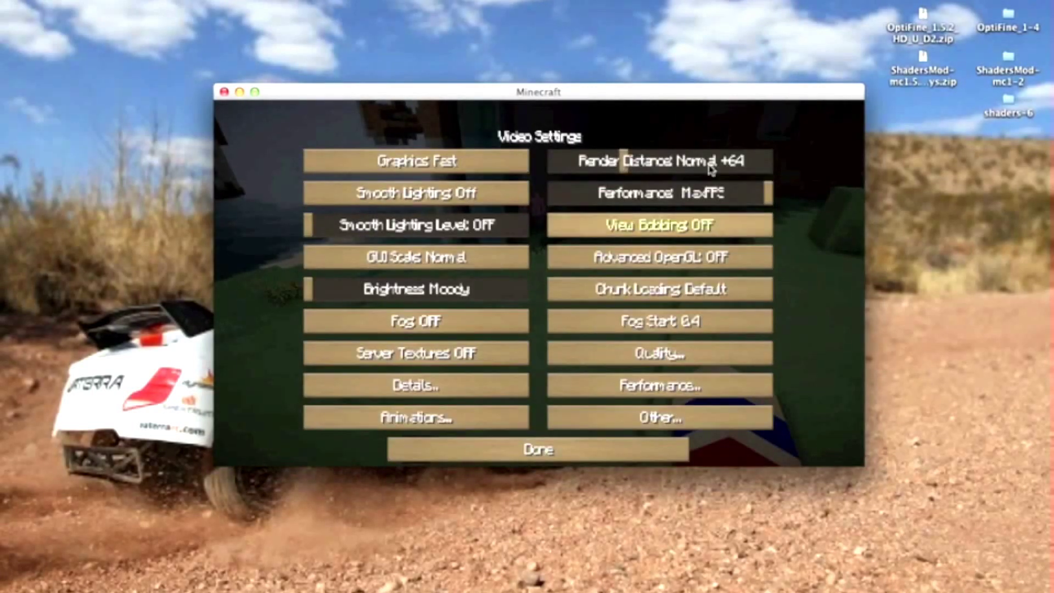
pyautogui.click(534, 463)
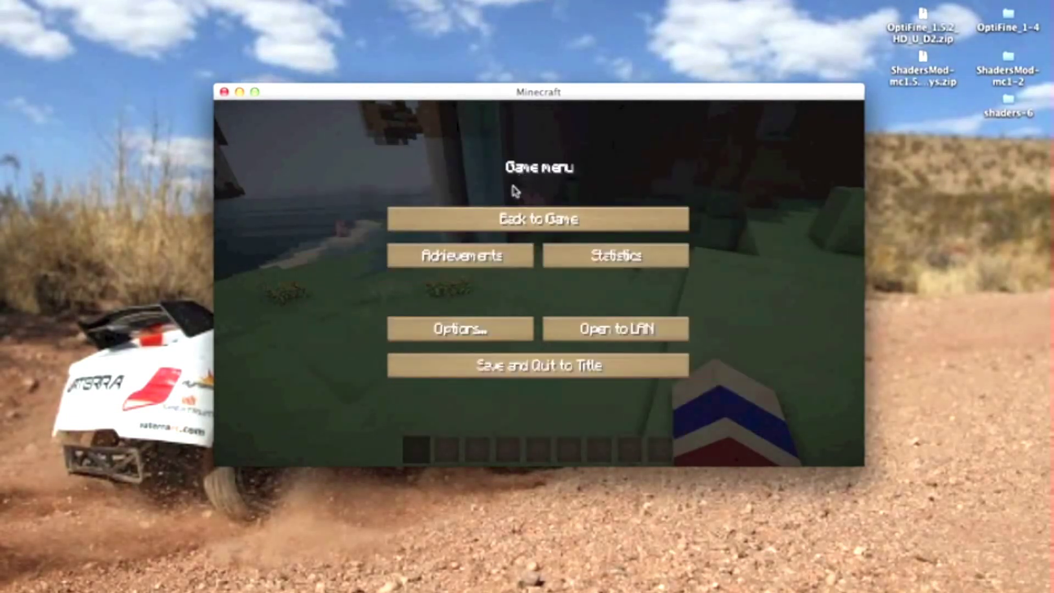
pyautogui.click(506, 220)
# Walk to the shoreline and examine the shader's water and reflections around the rock island
pyautogui.press('w')
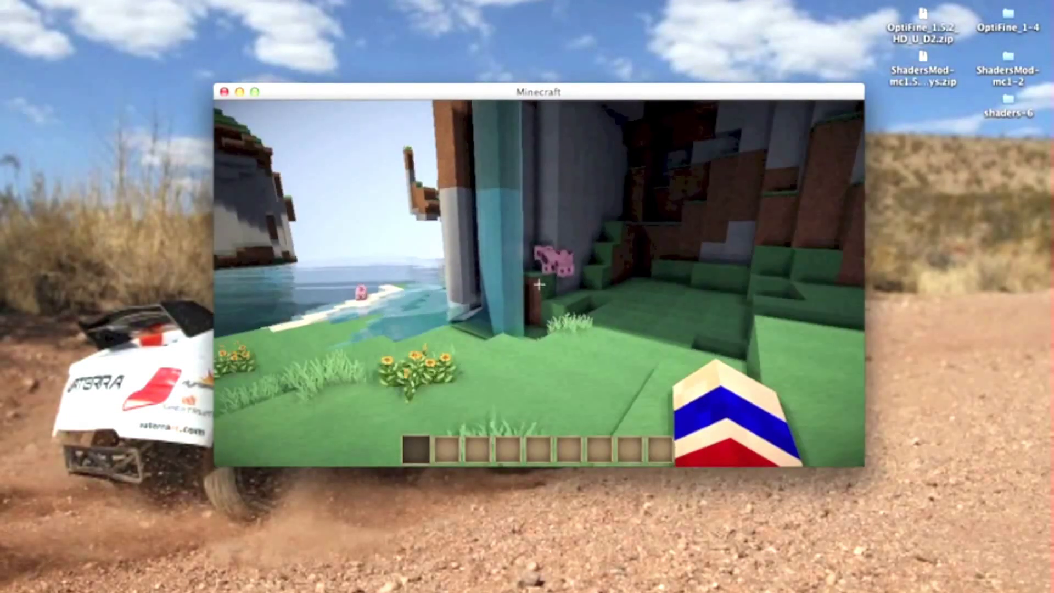
pyautogui.press('w')
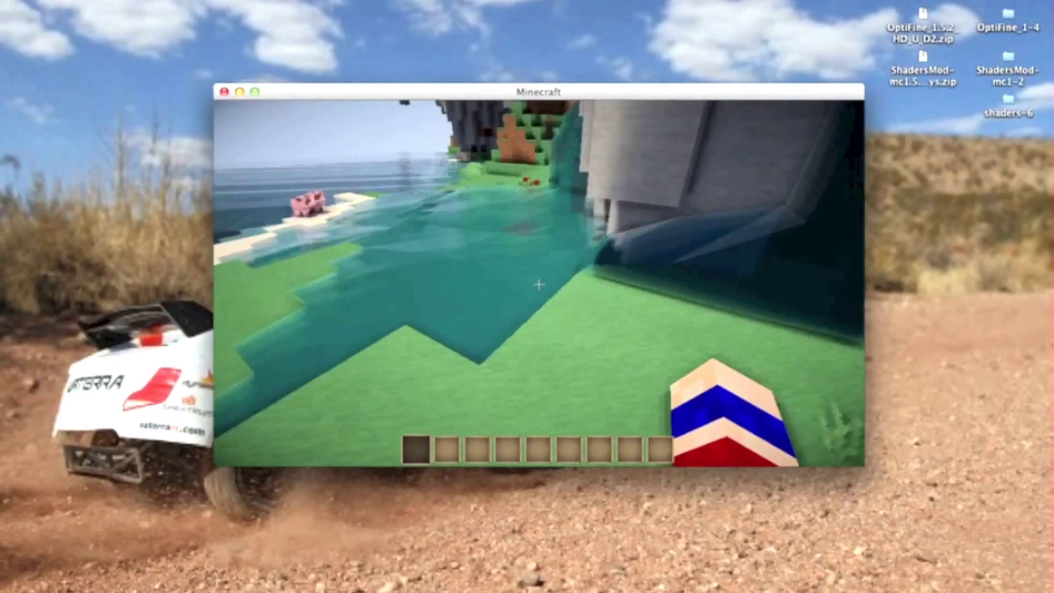
pyautogui.moveTo(538, 284)
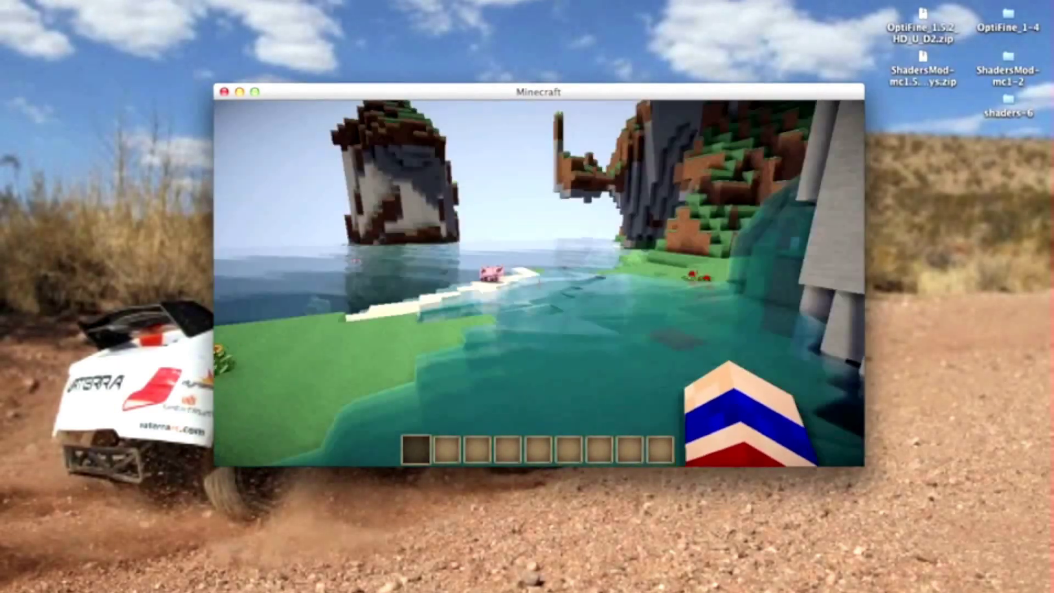
pyautogui.press('w')
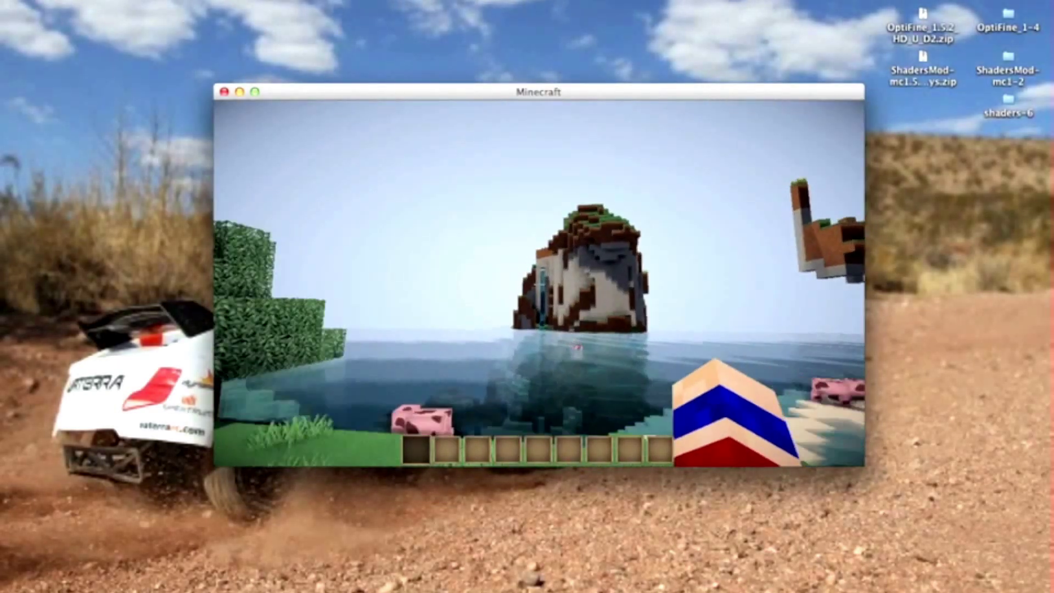